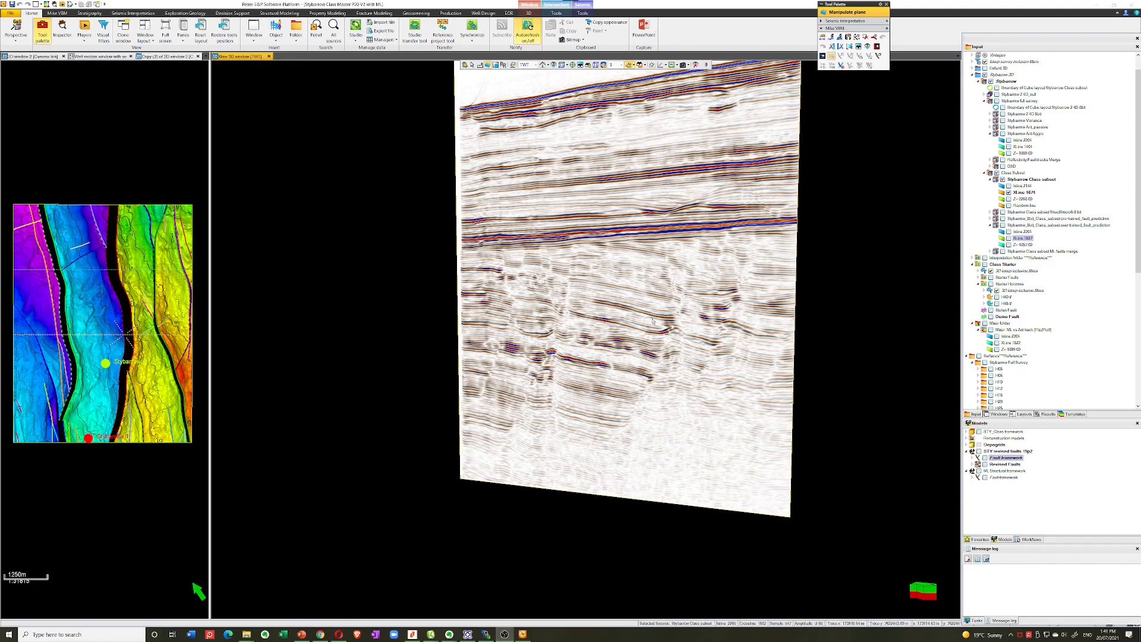
Display the revised faults' fault framework on the seismic crossline and move the crossline through the survey to inspect the faults.
mouse_move(611, 337)
left_mouse_down()
mouse_move(636, 330)
mouse_move(577, 340)
mouse_move(604, 260)
left_mouse_up()
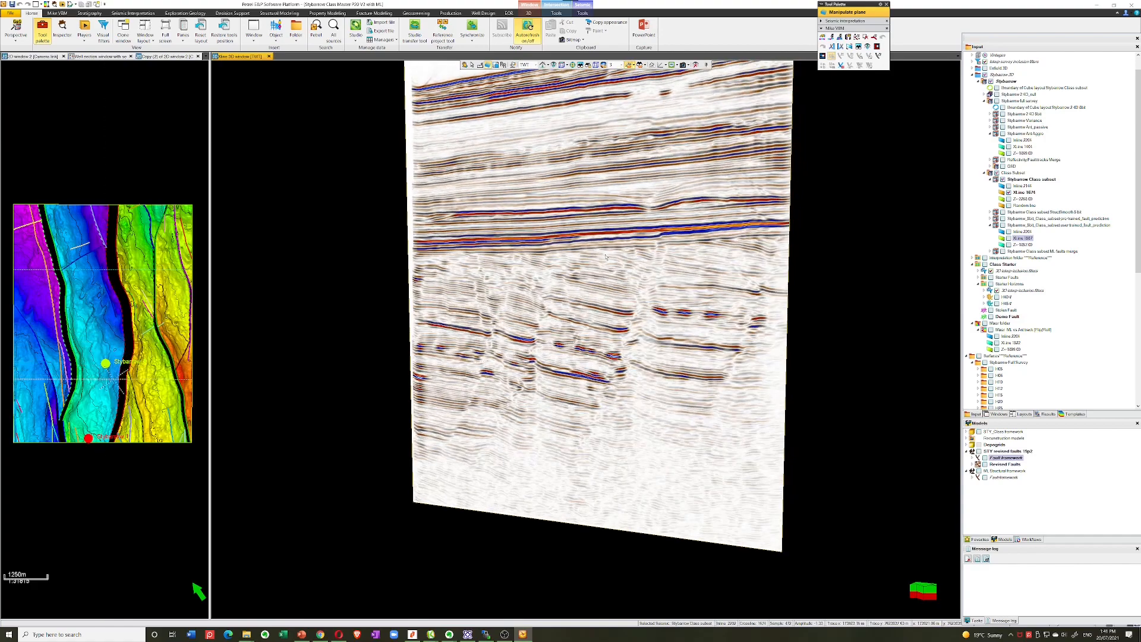
left_click_drag(588, 330, 549, 178)
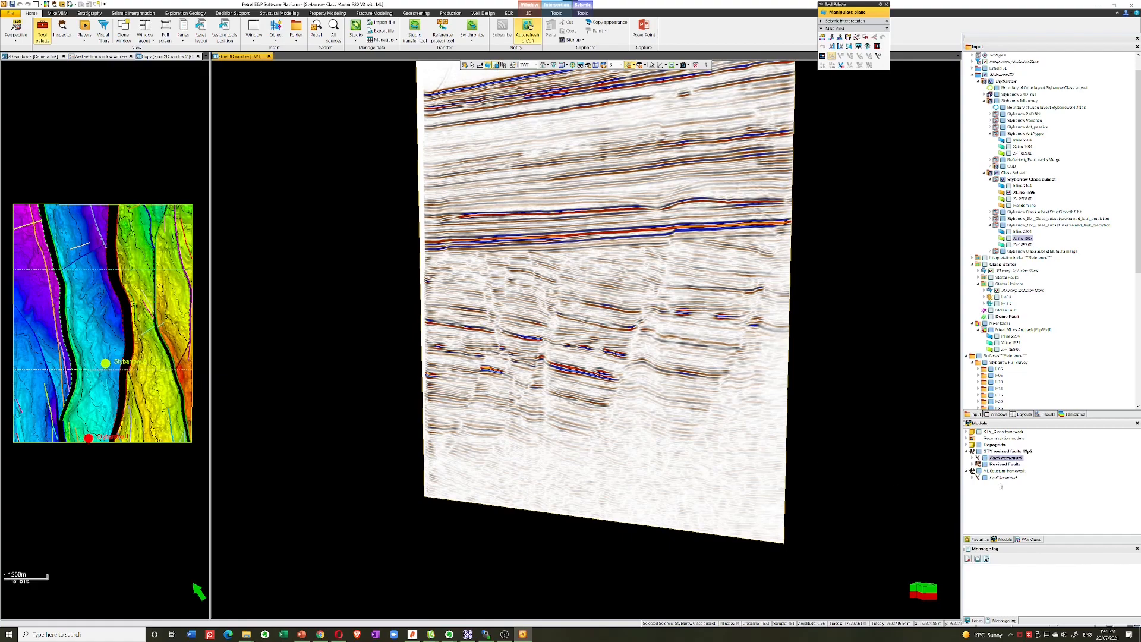
left_click(986, 458)
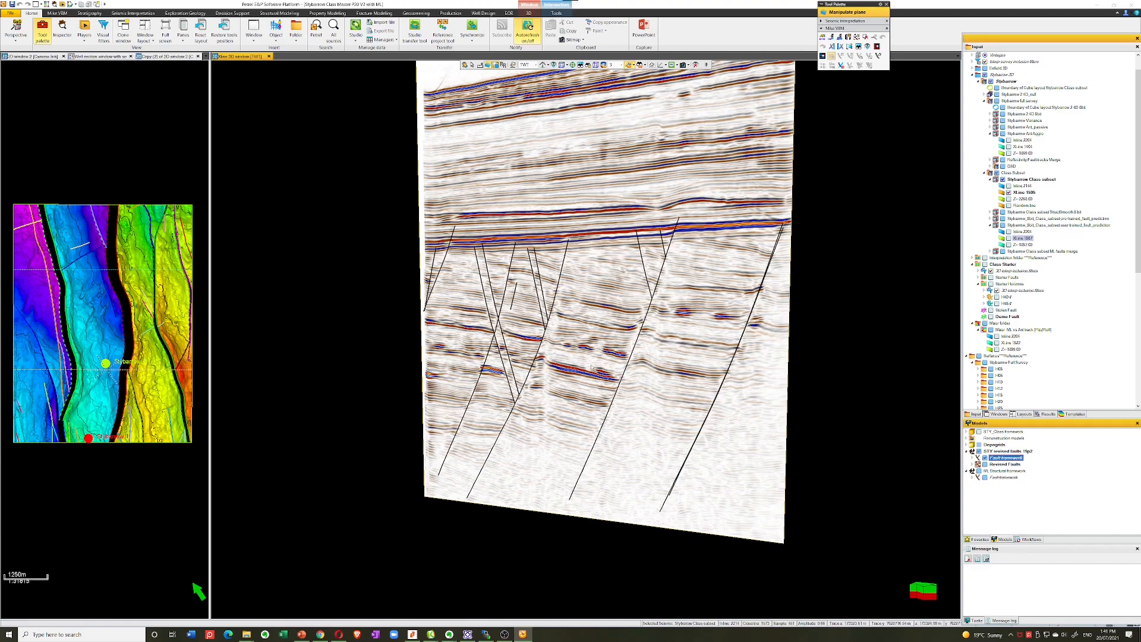
left_click_drag(567, 368, 633, 355)
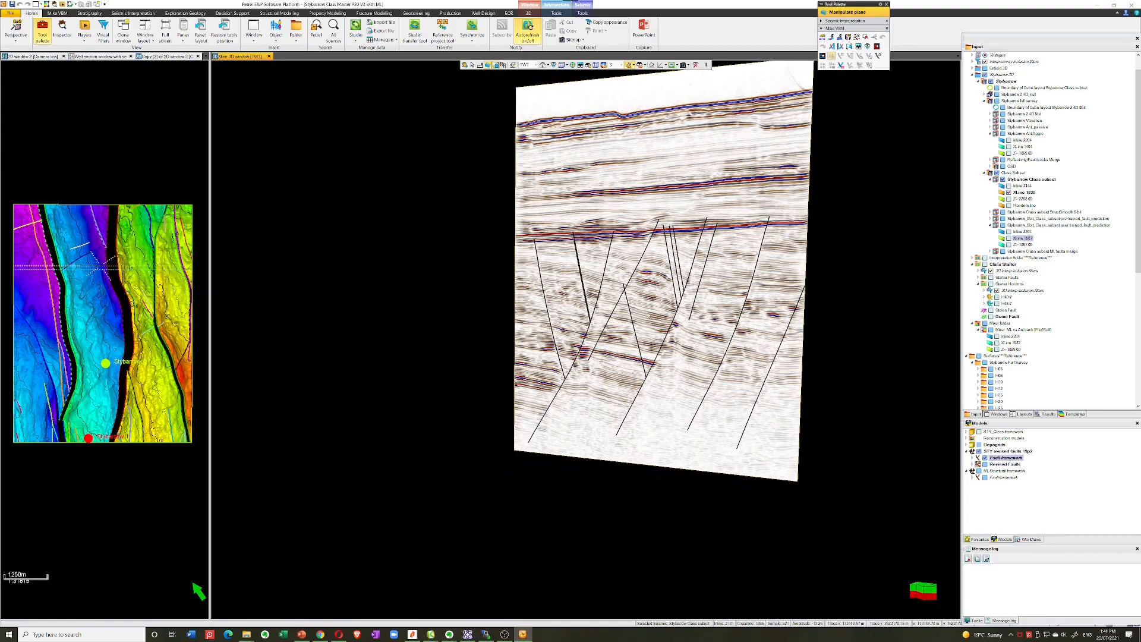
mouse_move(653, 316)
left_mouse_down()
mouse_move(605, 331)
mouse_move(656, 316)
mouse_move(674, 325)
left_mouse_up()
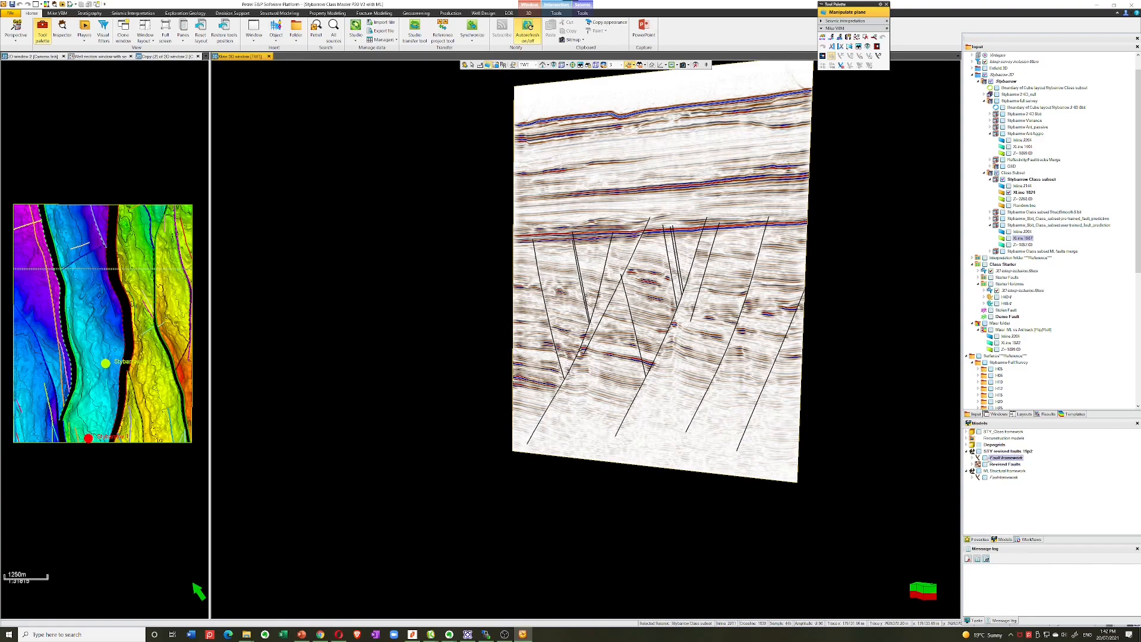
Inspect the revised fault framework as full 3D surfaces beside the seismic crossline and hide the surfaces.
left_click(984, 458)
left_click_drag(668, 297, 592, 283)
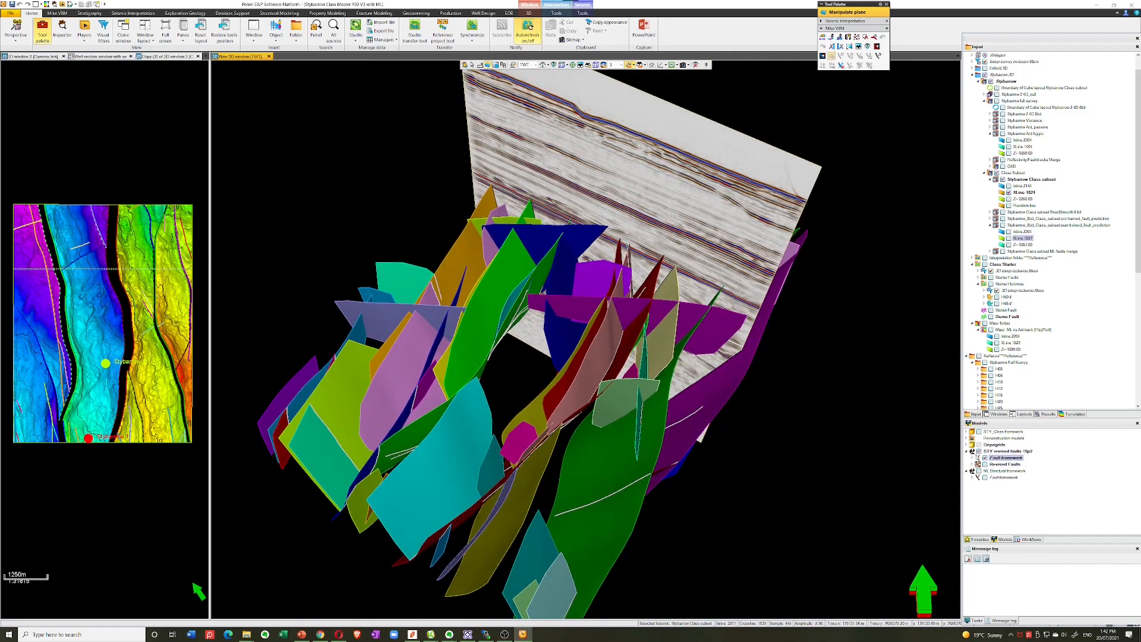
left_click(985, 457)
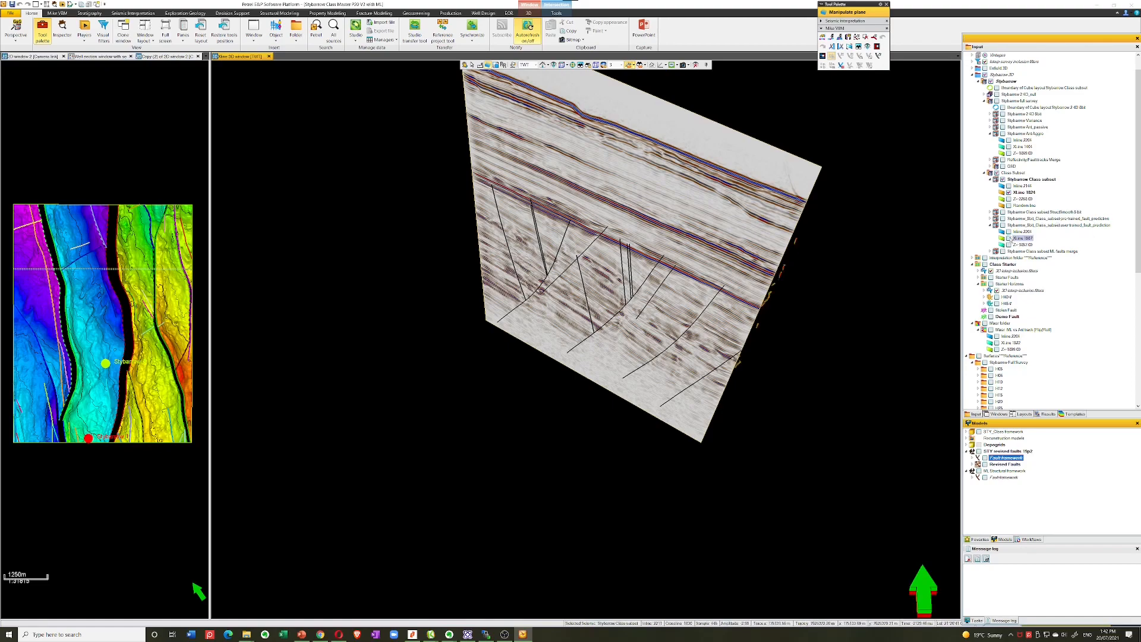
Inspect the user-trained fault prediction crossline next to the seismic section, and hide both crosslines.
left_click(1009, 237)
mouse_move(802, 273)
left_mouse_down()
mouse_move(648, 303)
mouse_move(464, 394)
mouse_move(629, 314)
mouse_move(489, 372)
mouse_move(528, 358)
left_mouse_up()
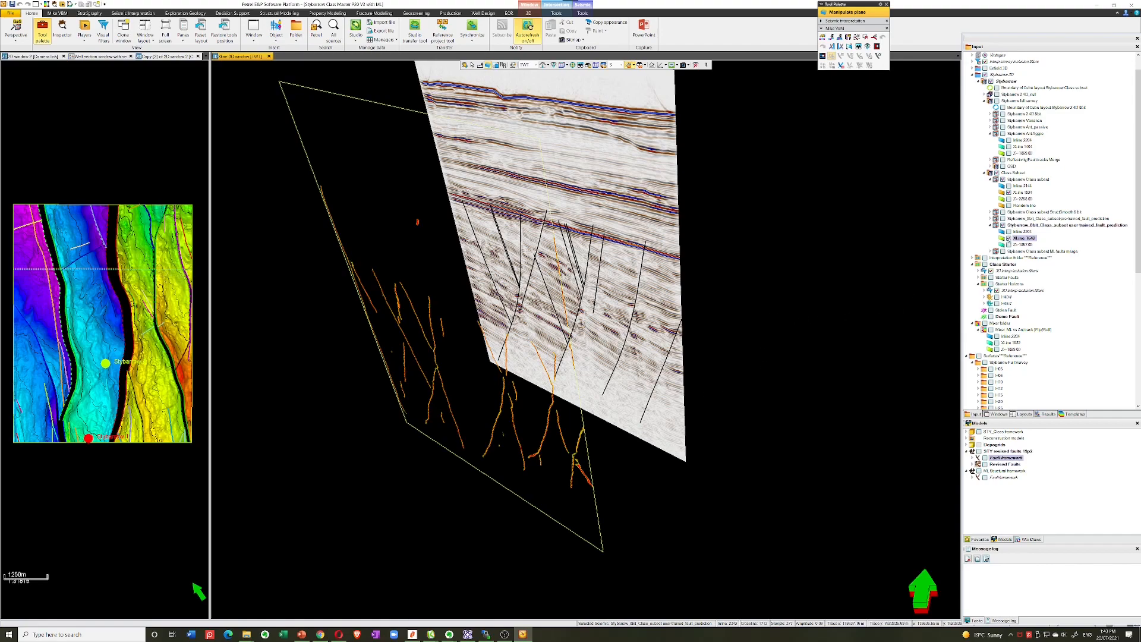
left_click(1009, 238)
left_click(1009, 192)
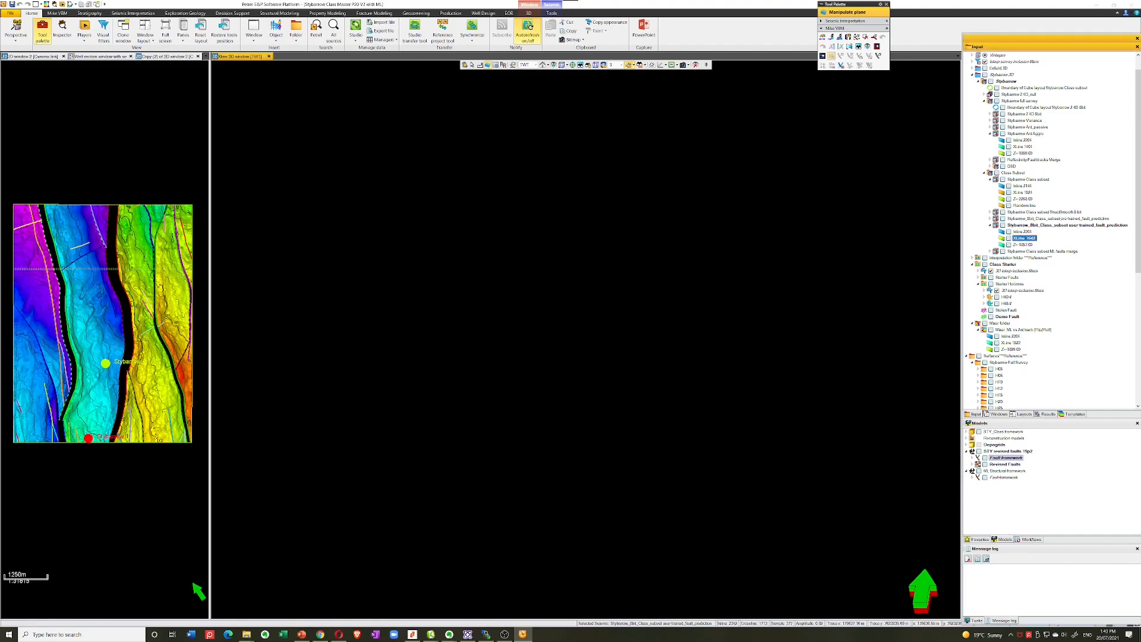
Display the favorite ML vs Ant track mixer crossline and move it through the volume to inspect the blended faults.
left_click(980, 539)
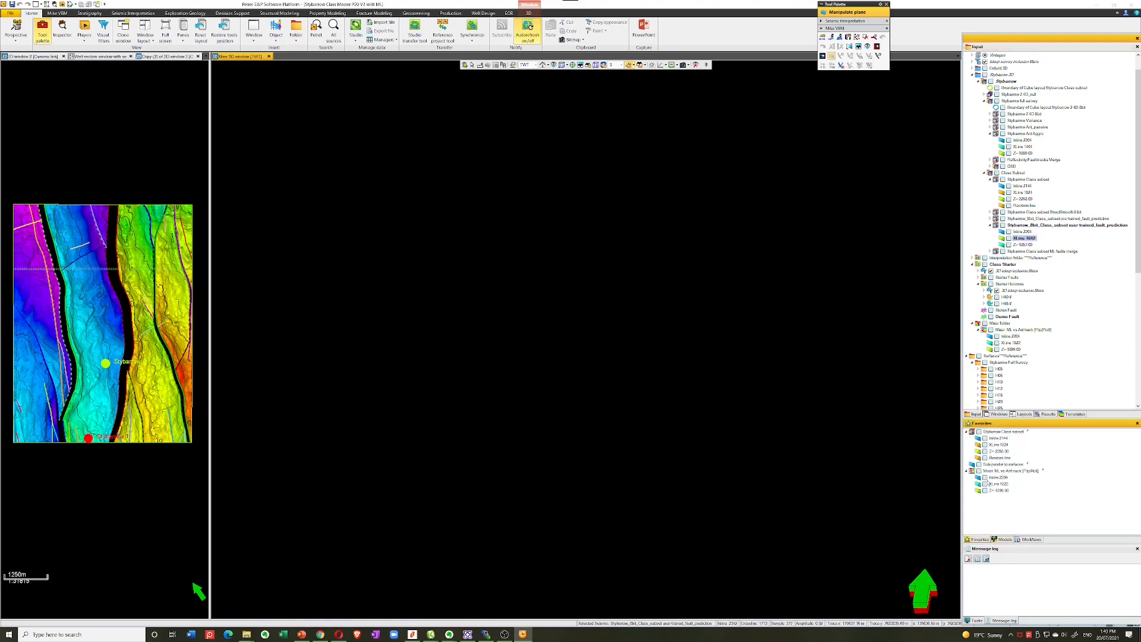
left_click(984, 484)
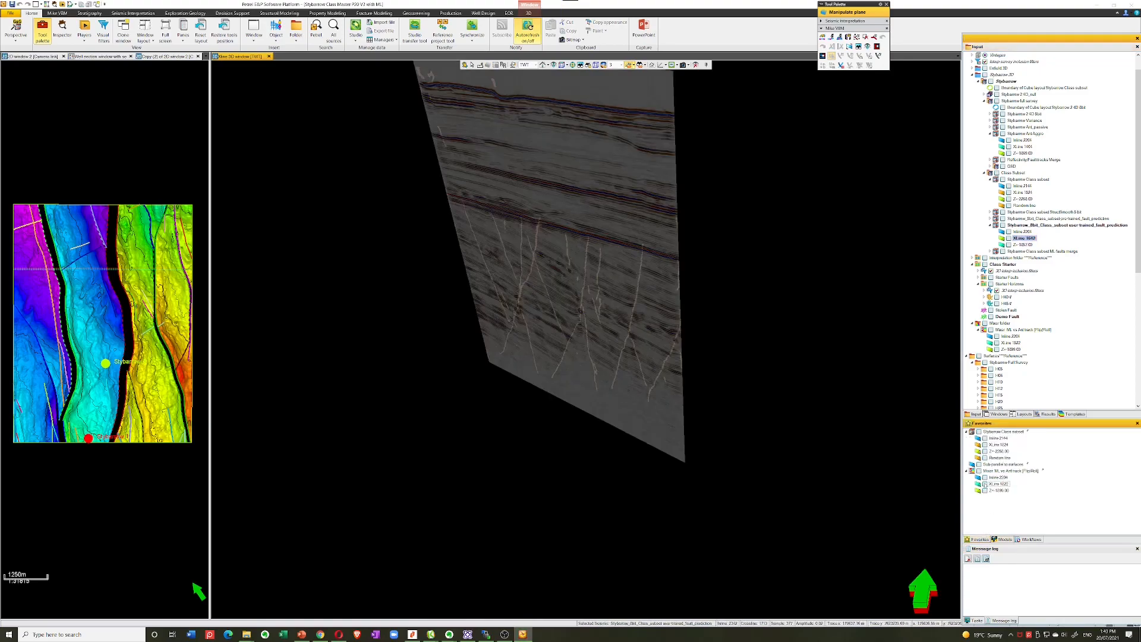
middle_click_drag(614, 327, 631, 308)
scroll(631, 308, "up", 5)
mouse_move(644, 298)
left_mouse_down()
mouse_move(654, 301)
mouse_move(604, 331)
mouse_move(635, 315)
left_mouse_up()
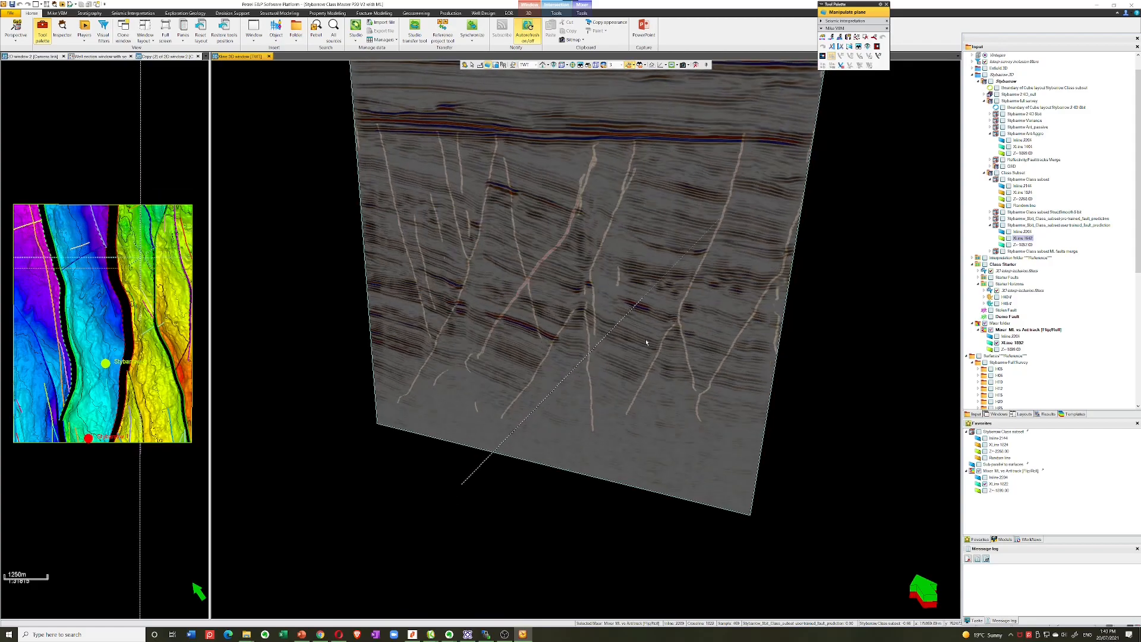
mouse_move(628, 348)
left_mouse_down()
mouse_move(613, 343)
mouse_move(637, 342)
left_mouse_up()
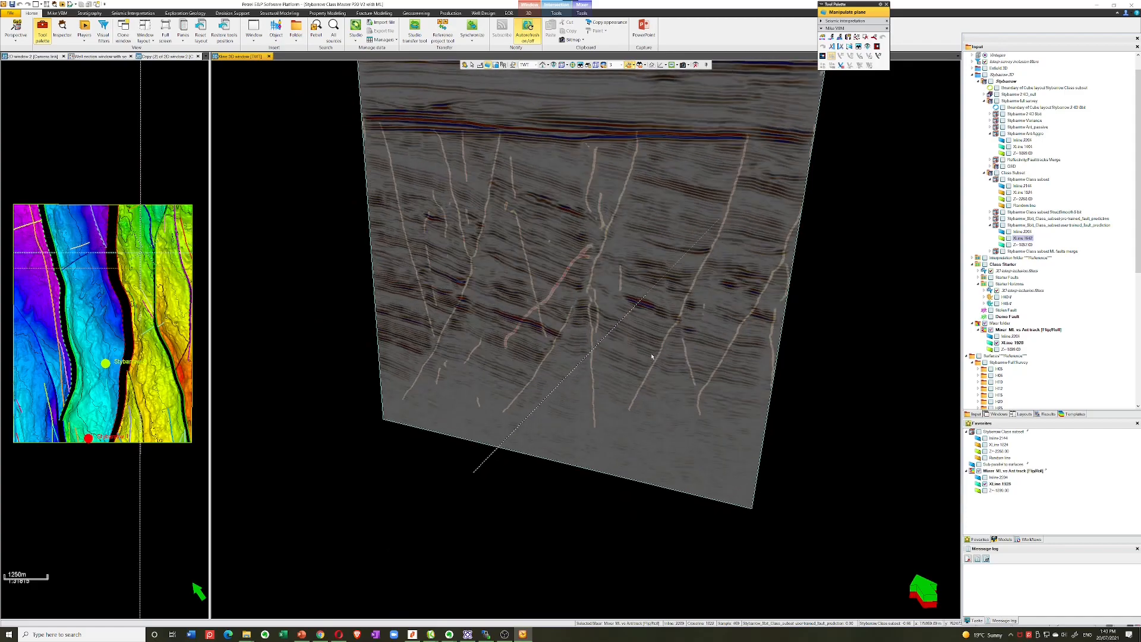
mouse_move(639, 364)
left_mouse_down()
mouse_move(607, 370)
mouse_move(650, 351)
mouse_move(614, 367)
mouse_move(639, 348)
left_mouse_up()
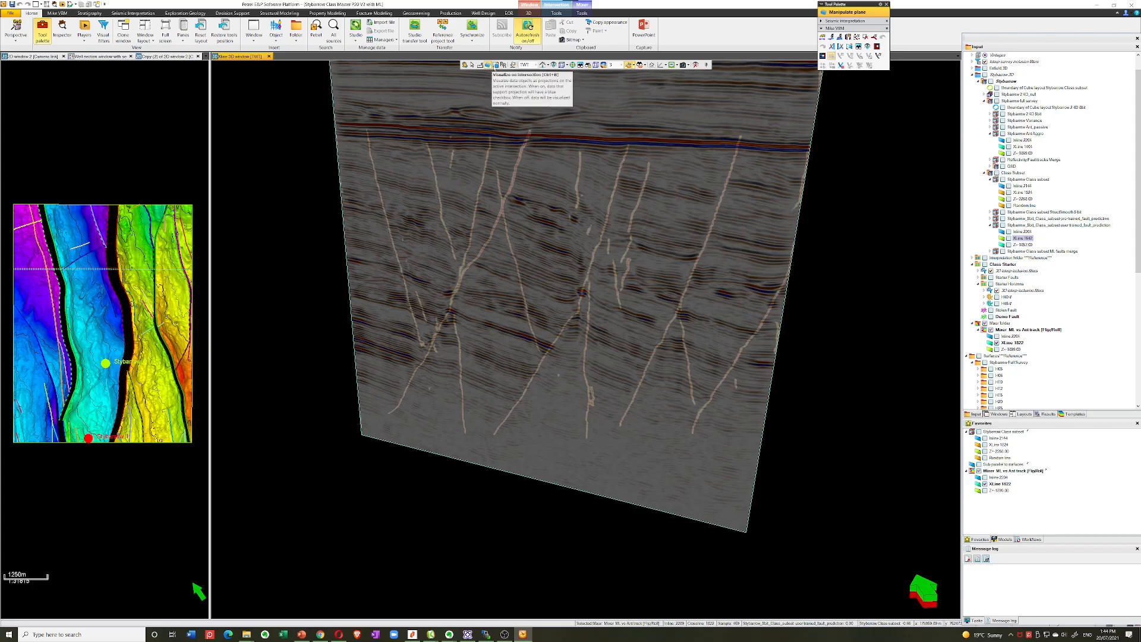
Show the ML structural framework's faults on the mixer crossline and as full 3D surfaces, inspecting them from several angles.
left_click(996, 538)
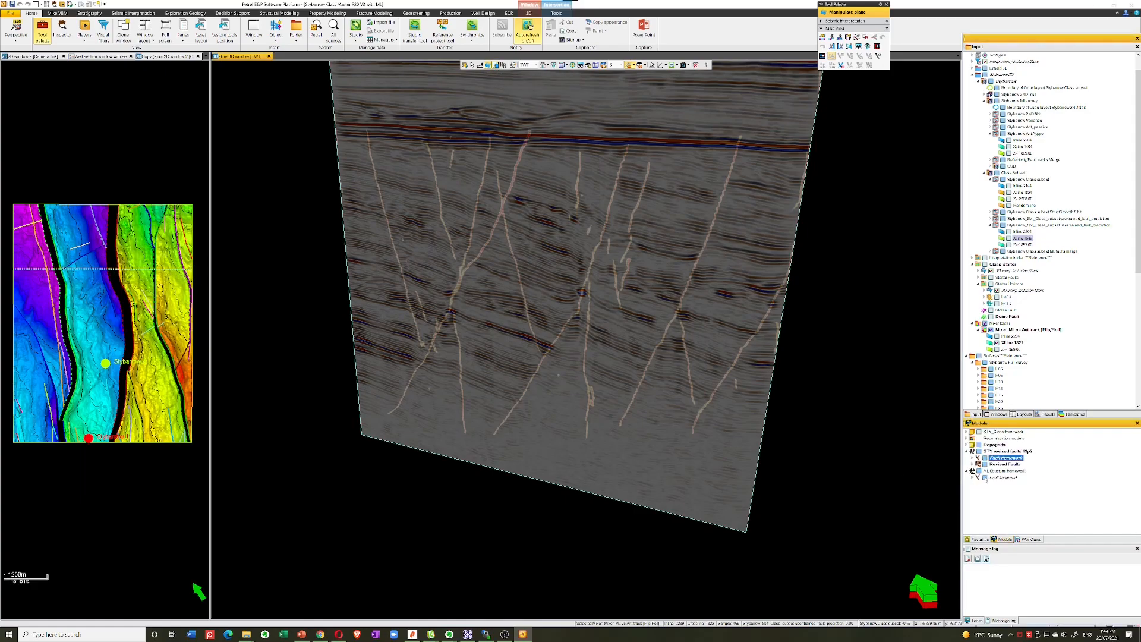
left_click_drag(584, 339, 613, 281)
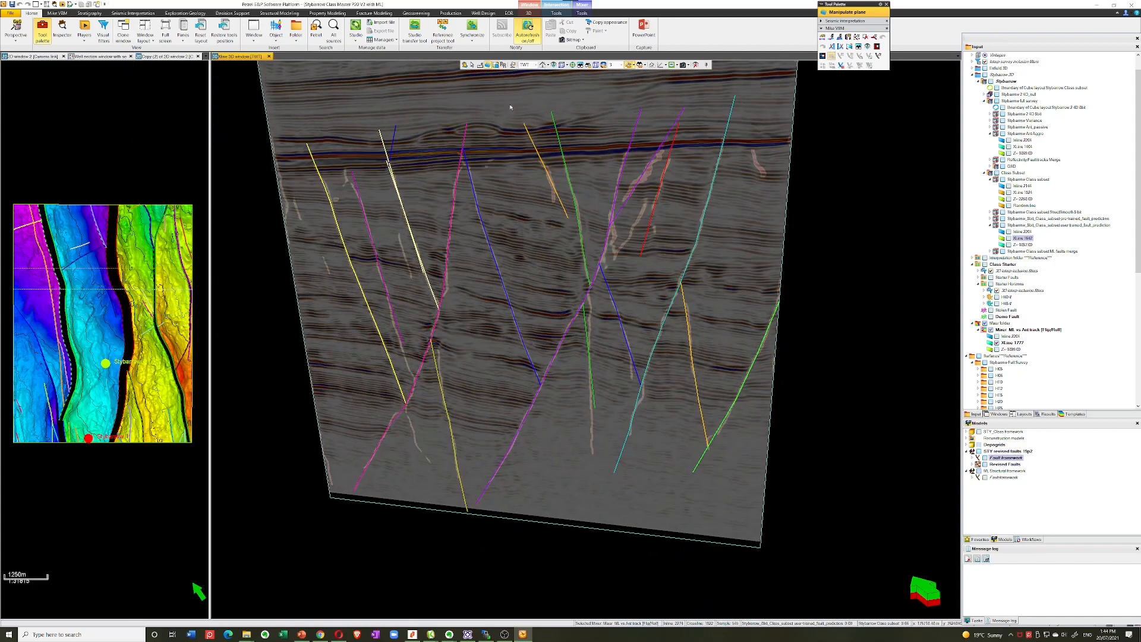
left_click(984, 477)
left_click_drag(633, 382, 659, 261)
left_click_drag(670, 272, 700, 303)
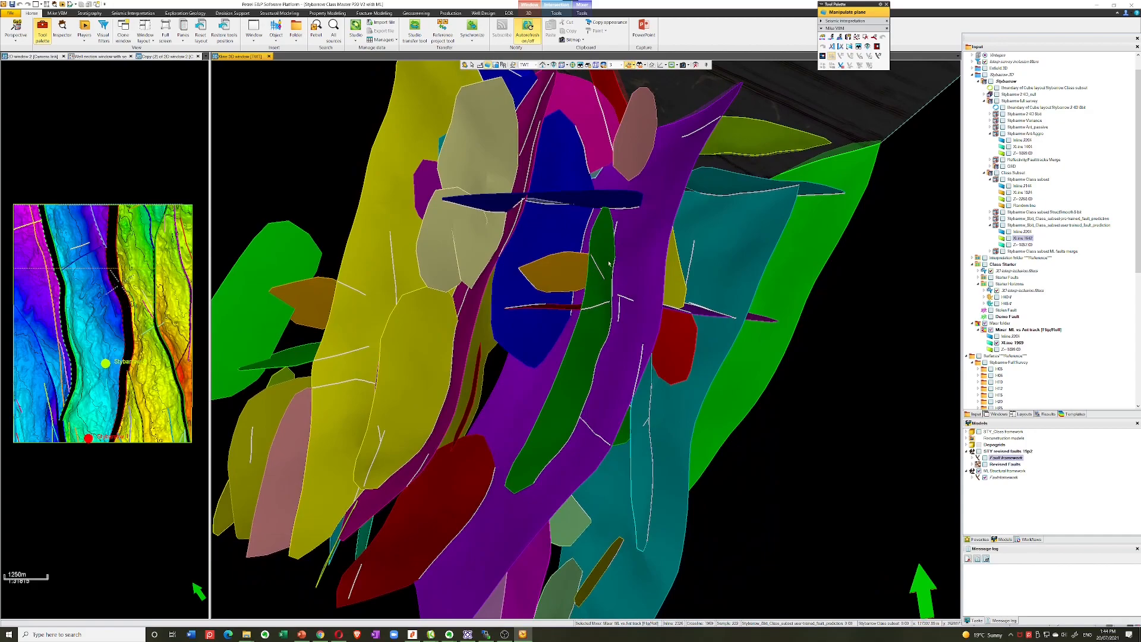
left_click_drag(591, 265, 622, 258)
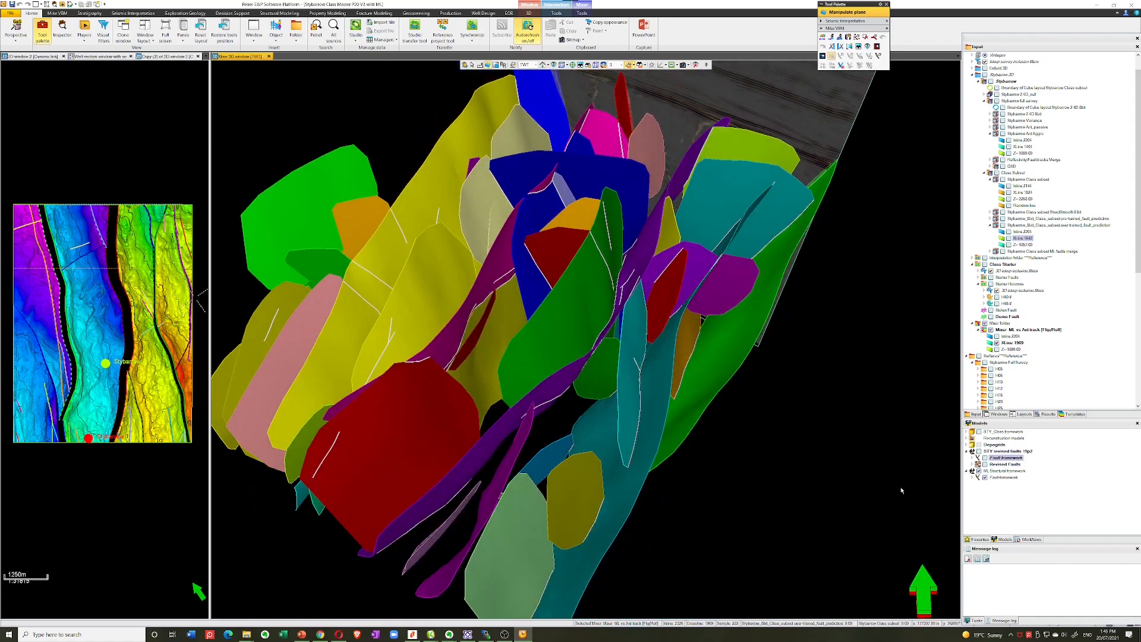
Project both the ML and the revised fault frameworks onto the mixer crossline and move the crossline to compare them.
left_click(986, 477)
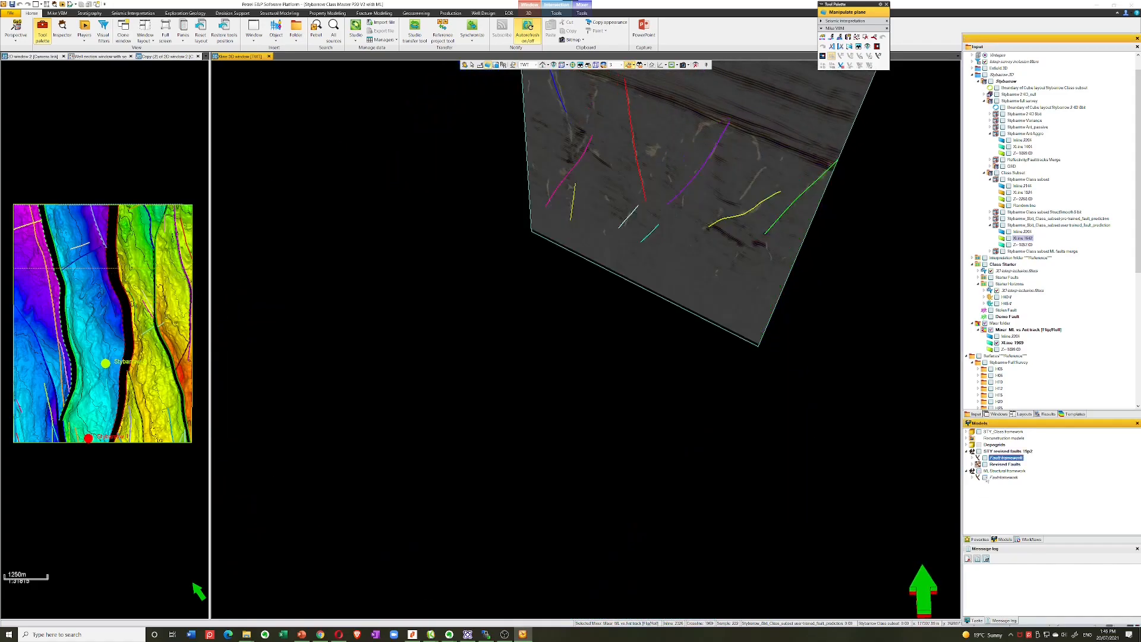
left_click(488, 65)
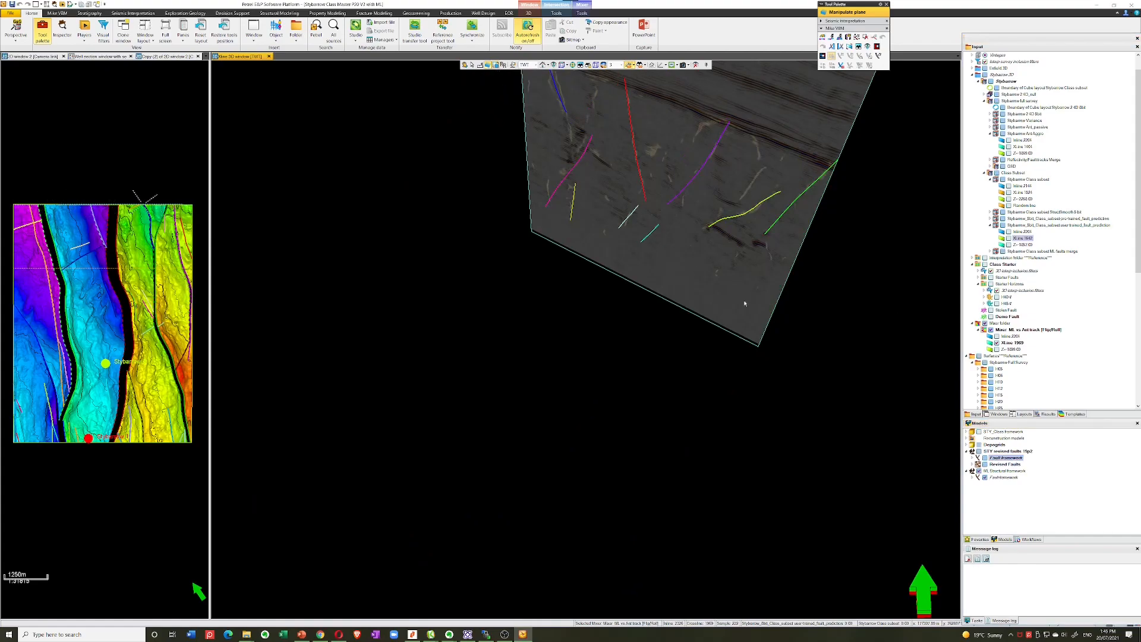
left_click(985, 458)
left_click_drag(811, 258, 715, 267)
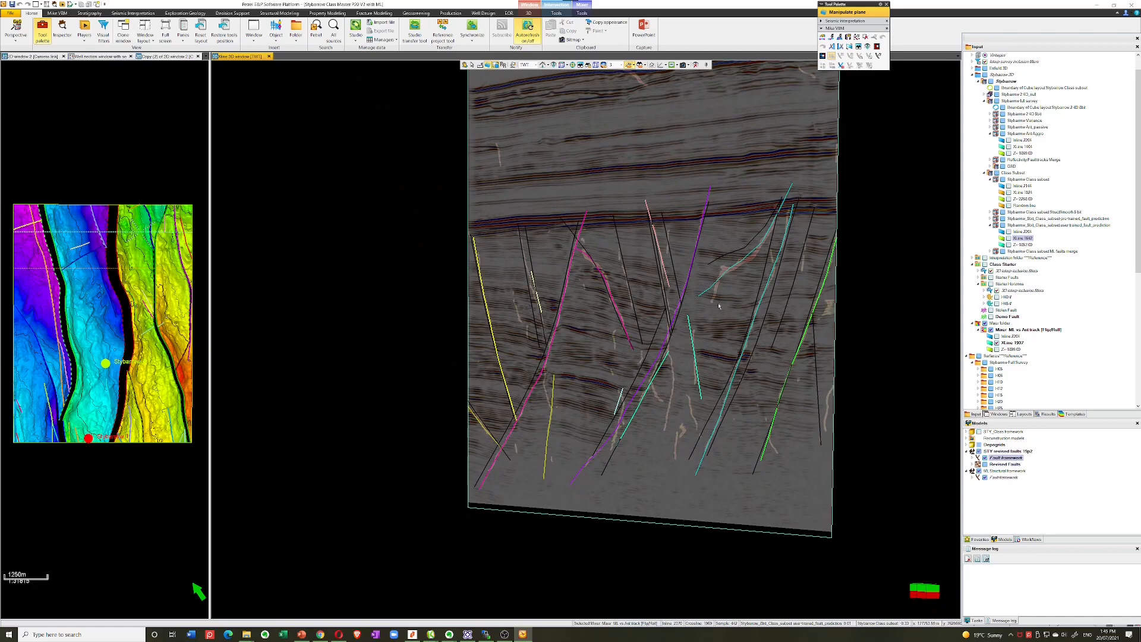
left_click_drag(718, 325, 727, 329)
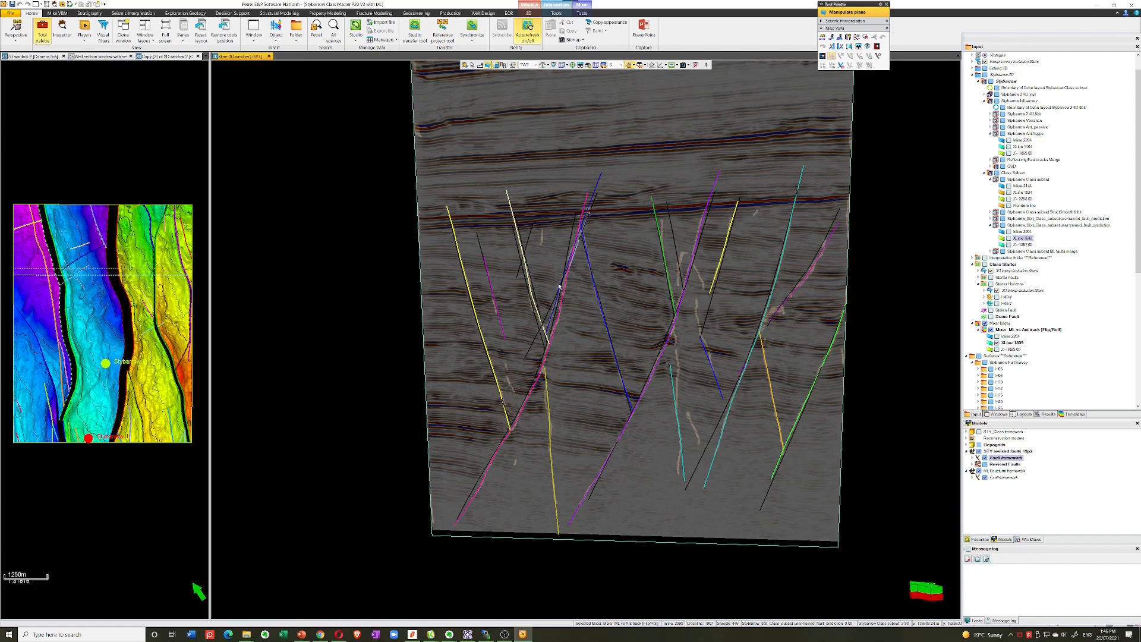
Examine close up how the colored ML faults match the black revised faults on the northern mixer crossline.
scroll(553, 301, "up", 3)
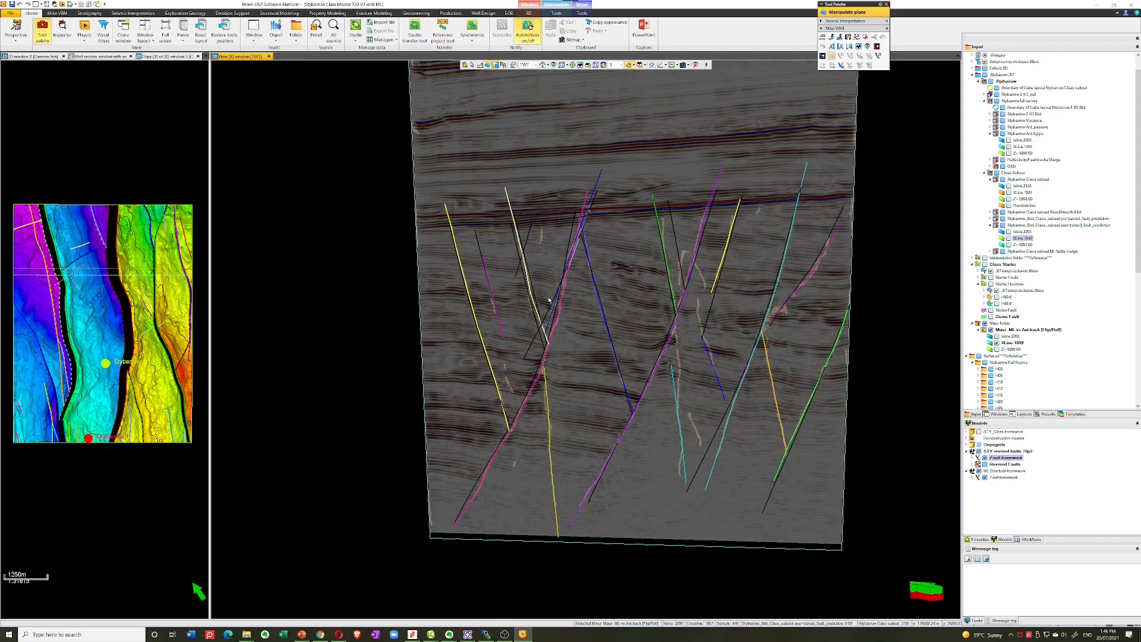
scroll(535, 280, "up", 2)
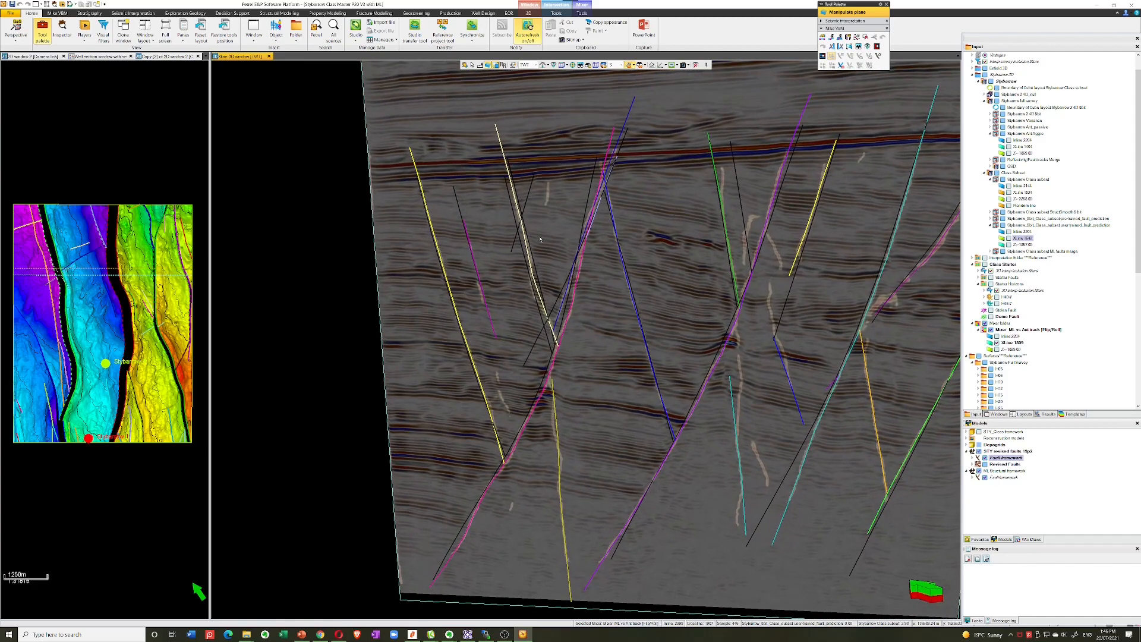
scroll(547, 271, "down", 3)
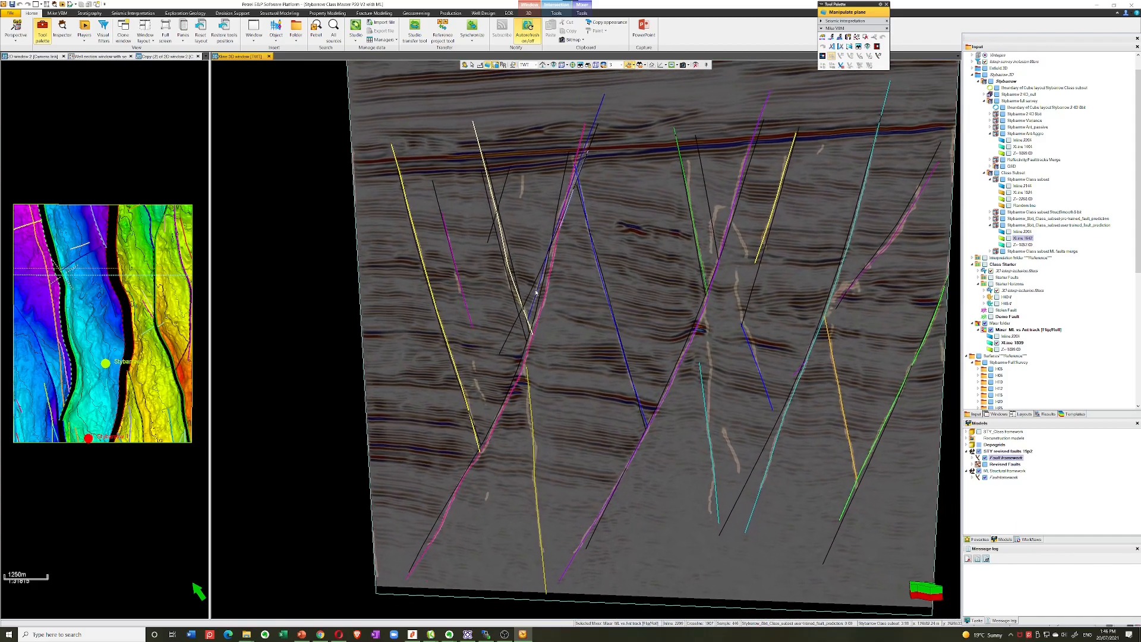
middle_click_drag(562, 299, 549, 299)
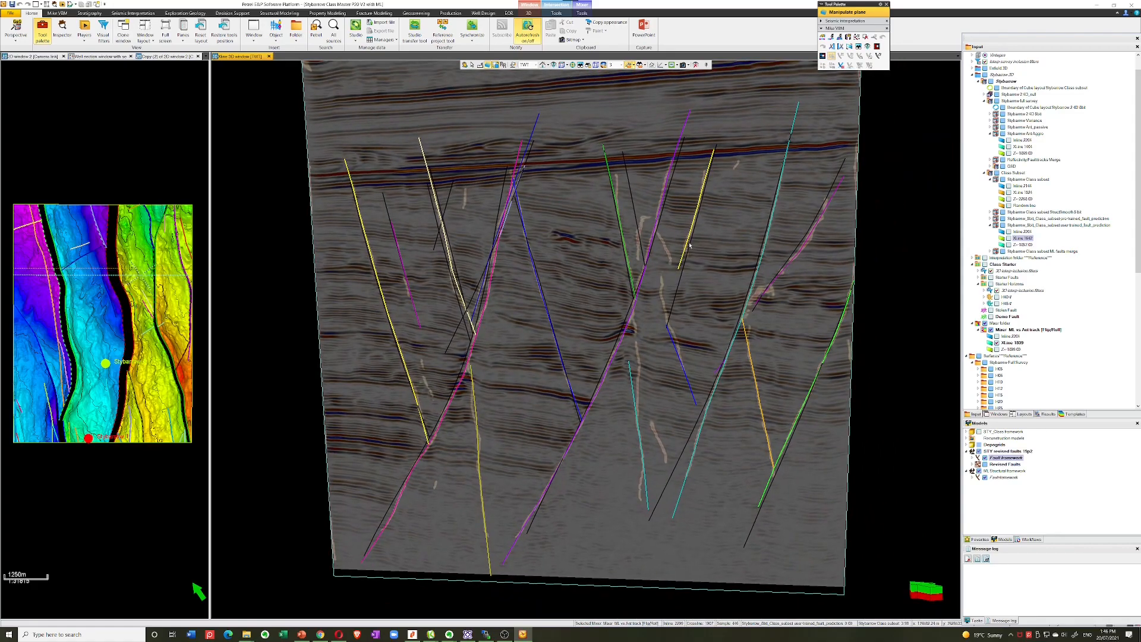
scroll(711, 300, "down", 3)
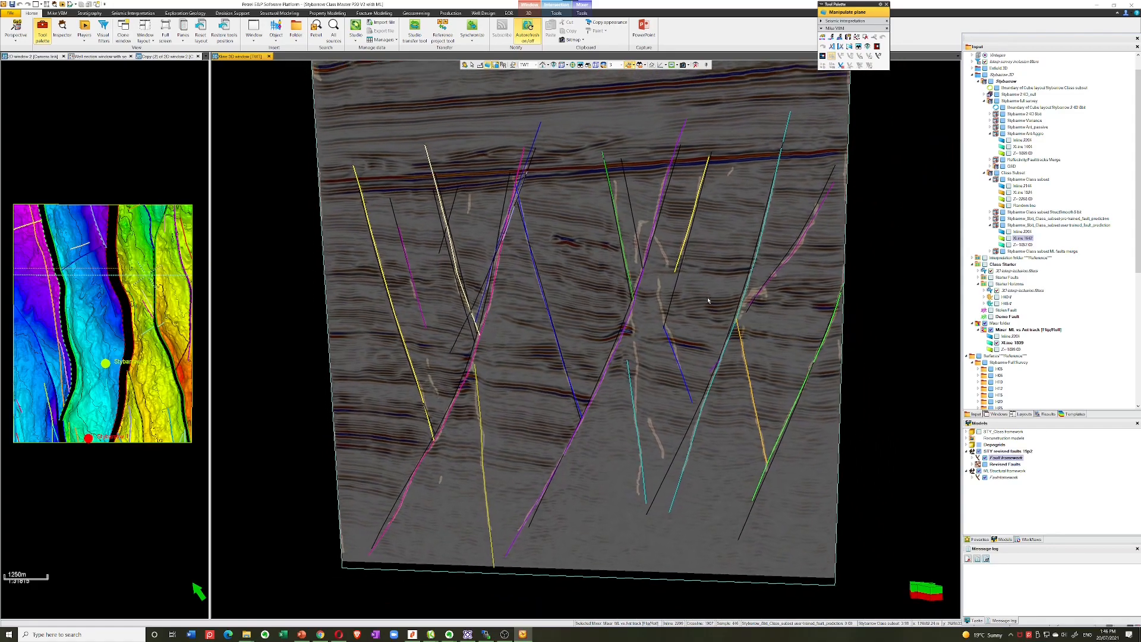
scroll(697, 307, "up", 5)
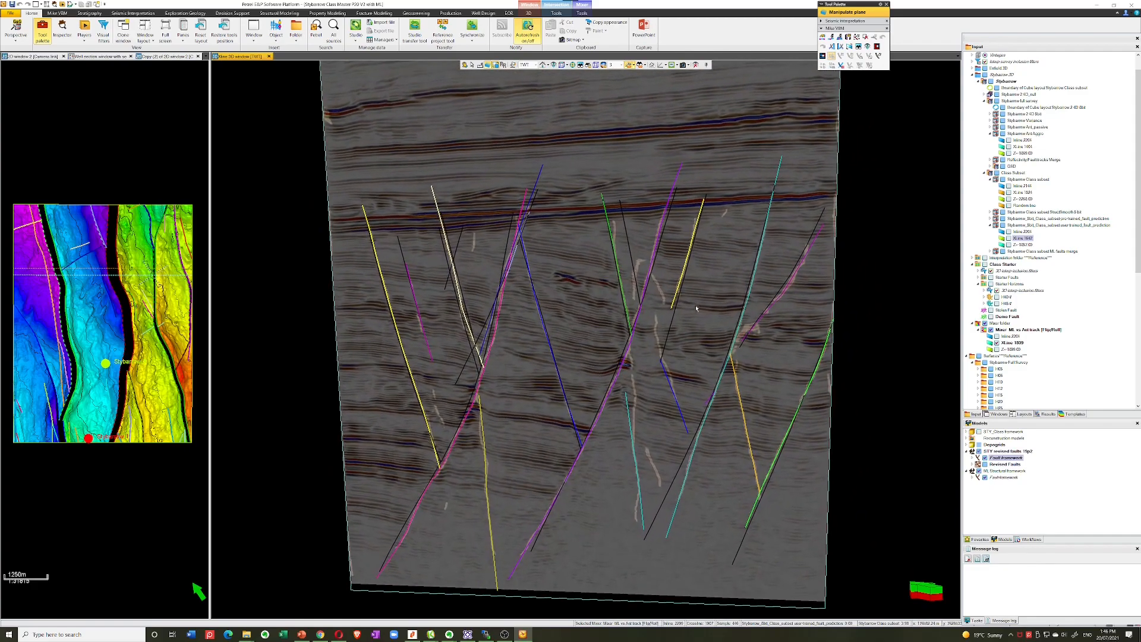
key("Down")
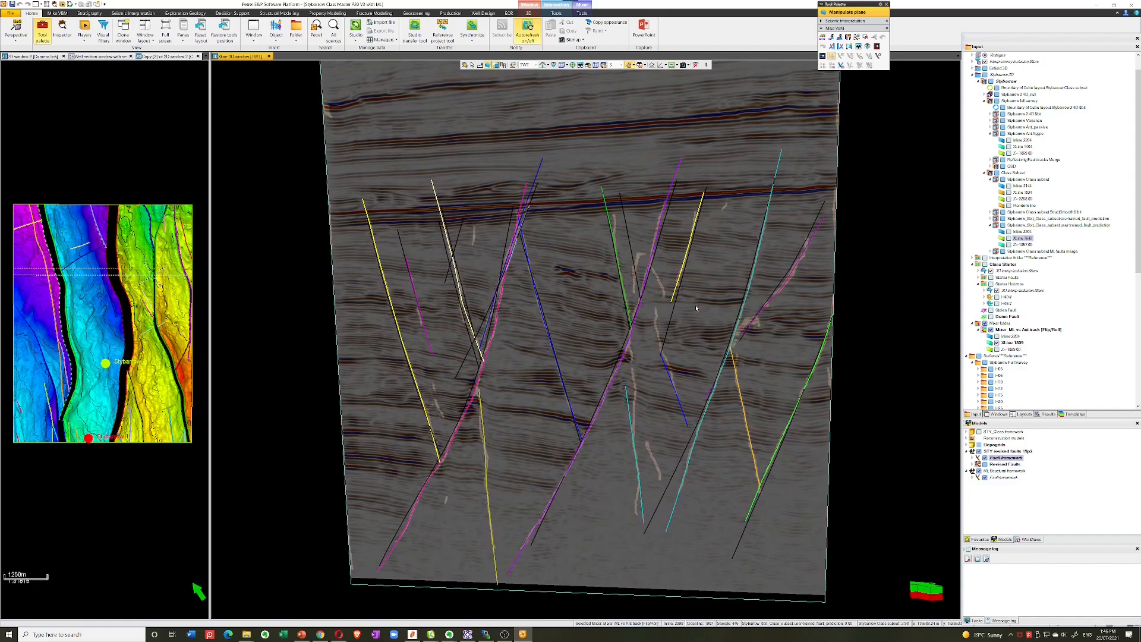
left_click_drag(699, 340, 705, 349)
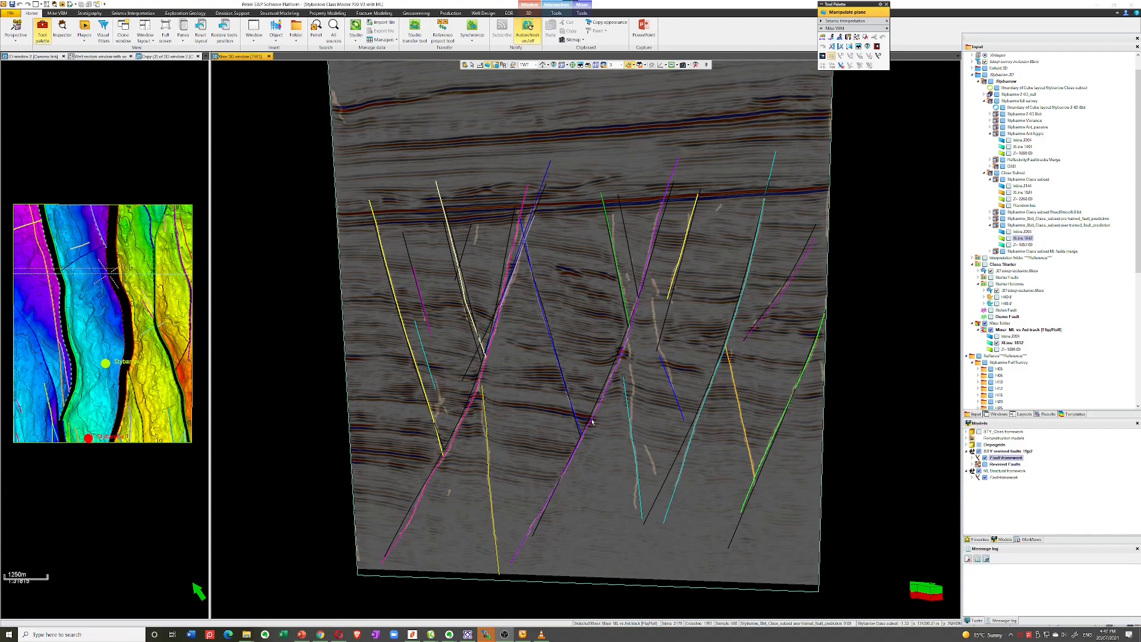
Move the mixer crossline farther south and compare the ML faults with the revised faults there.
mouse_move(594, 423)
left_mouse_down()
mouse_move(614, 410)
mouse_move(551, 443)
left_mouse_up()
key("v")
middle_click_drag(541, 419, 665, 359)
key("m")
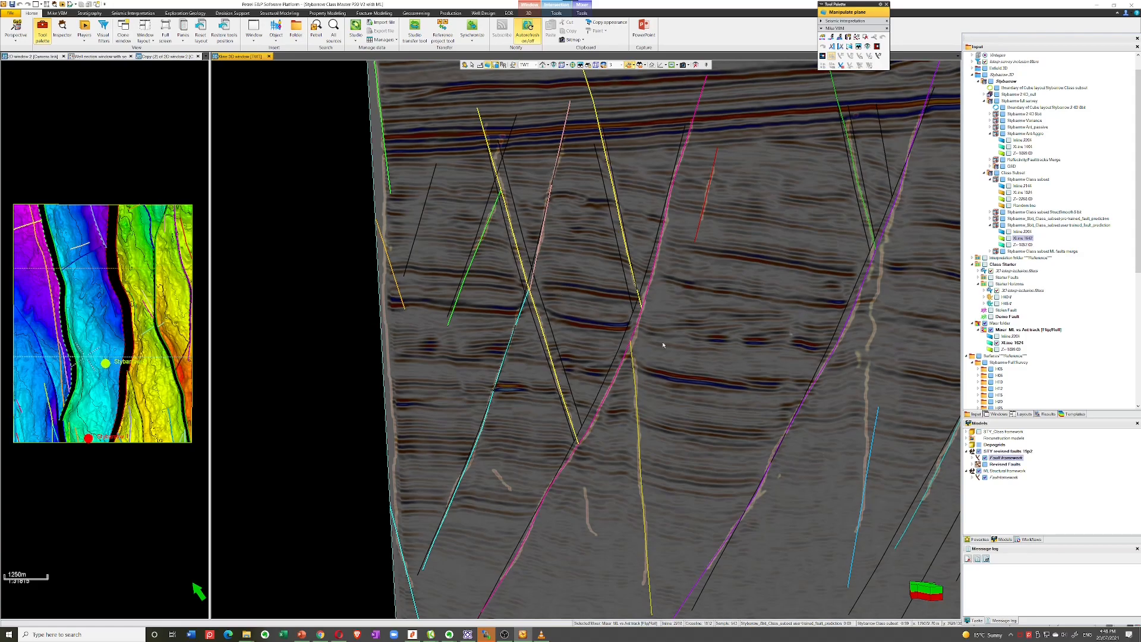
key("Escape")
scroll(739, 344, "down", 7)
scroll(723, 335, "up", 3)
middle_click_drag(715, 337, 627, 347)
key("Escape")
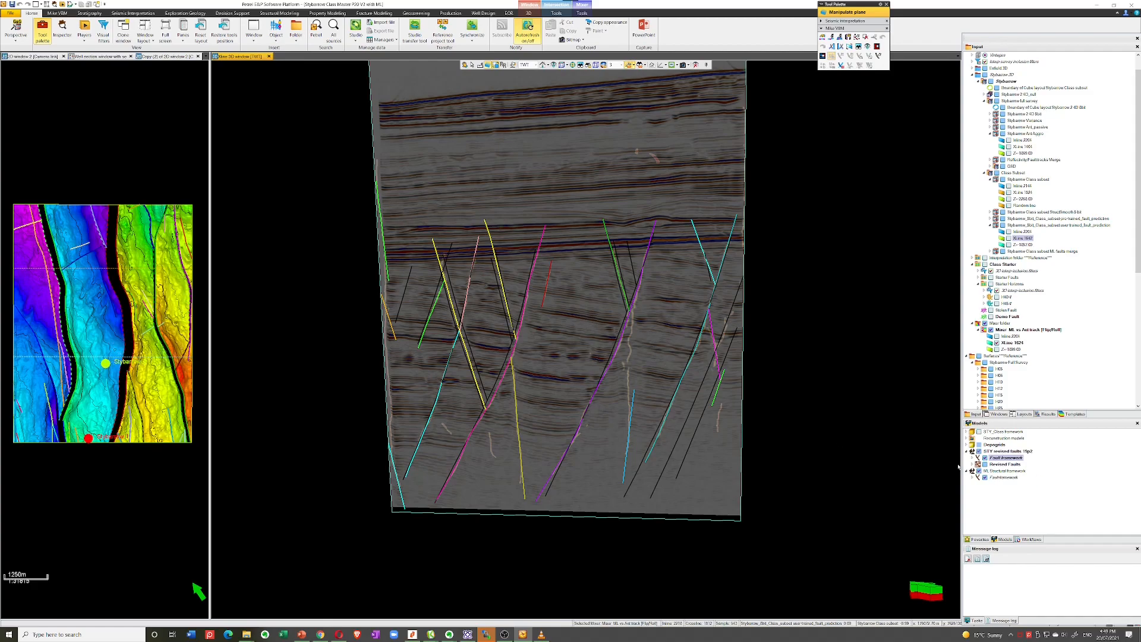
Hide the revised fault framework on the mixer crossline and bring up the structural modeling tools.
left_click(984, 458)
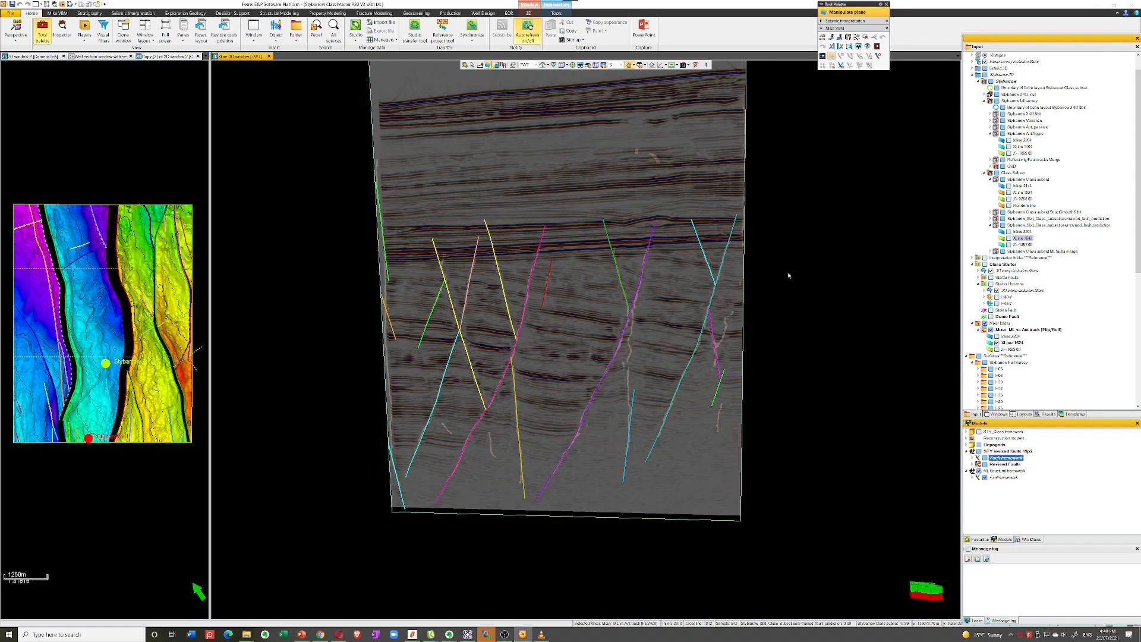
left_click(488, 65)
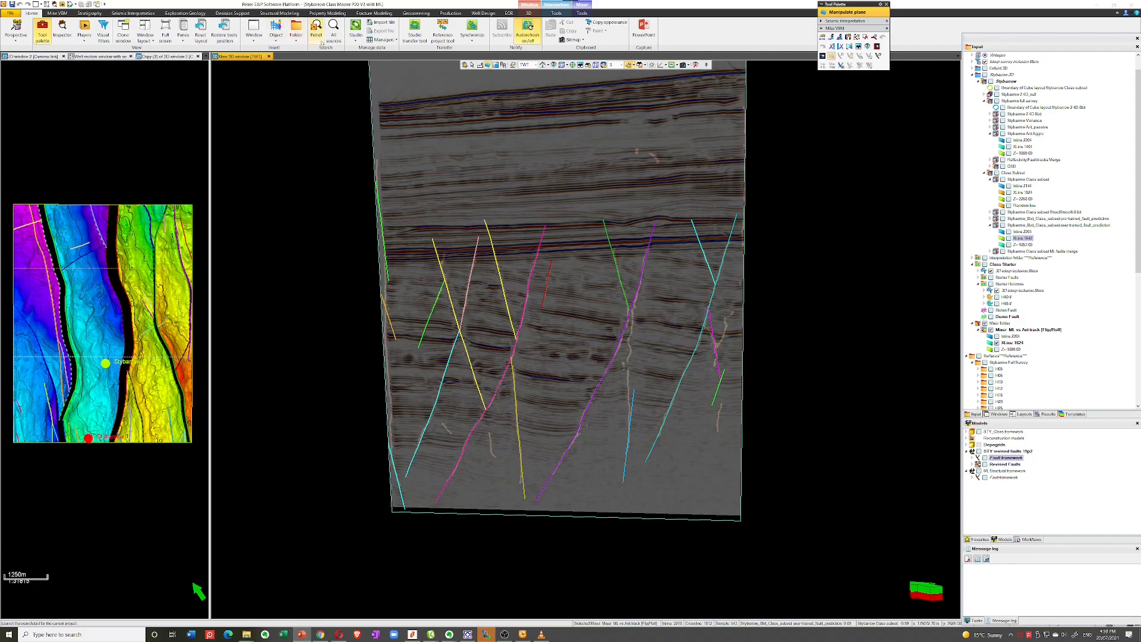
left_click(283, 13)
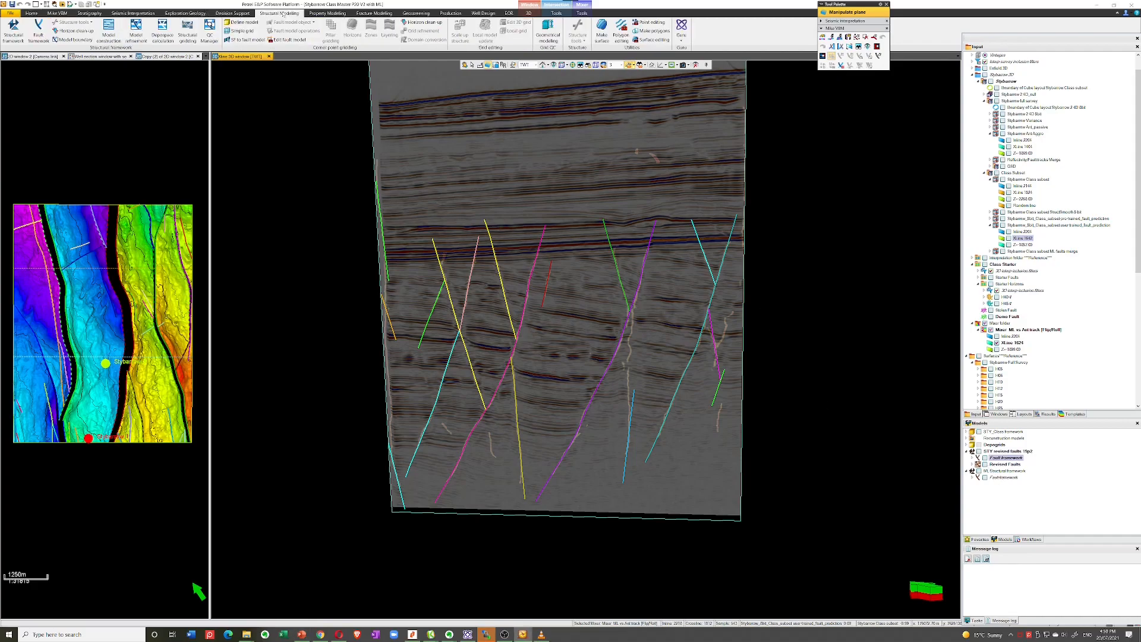
Create a fault model named "ML export" from the fault framework of the ML structural framework.
left_click(238, 40)
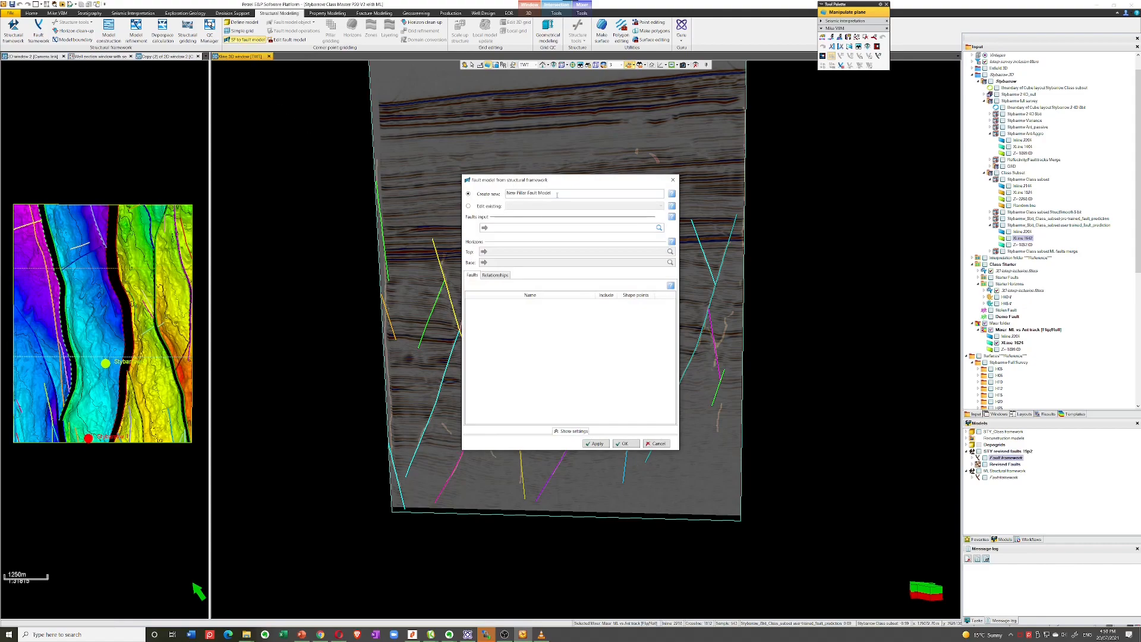
left_click_drag(557, 193, 508, 193)
type("ML export")
left_click(1004, 477)
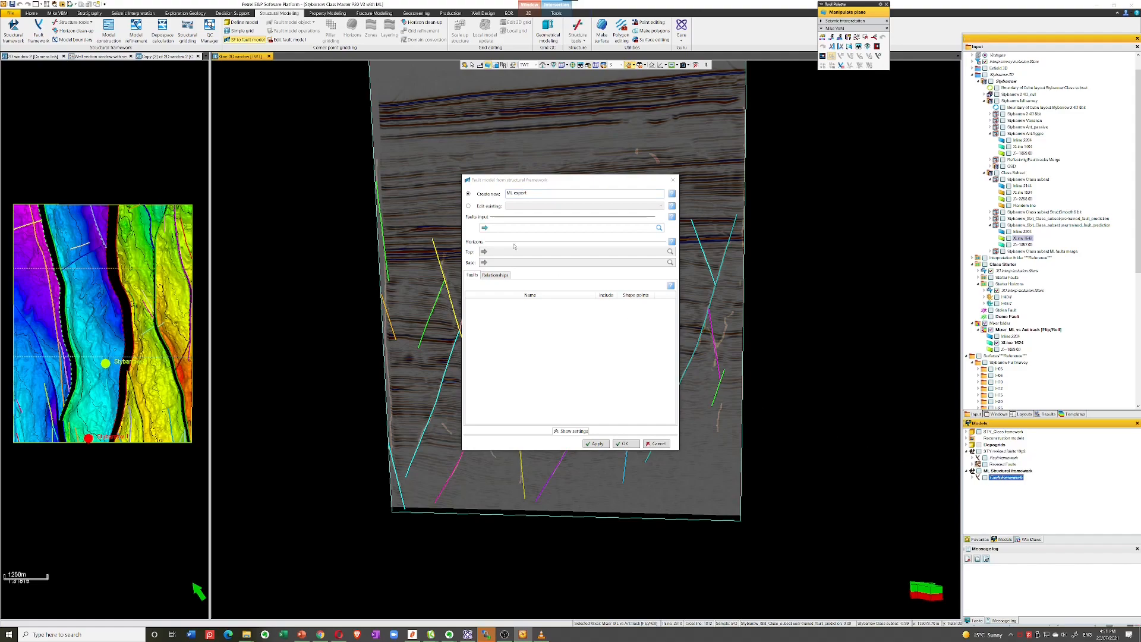
left_click(485, 228)
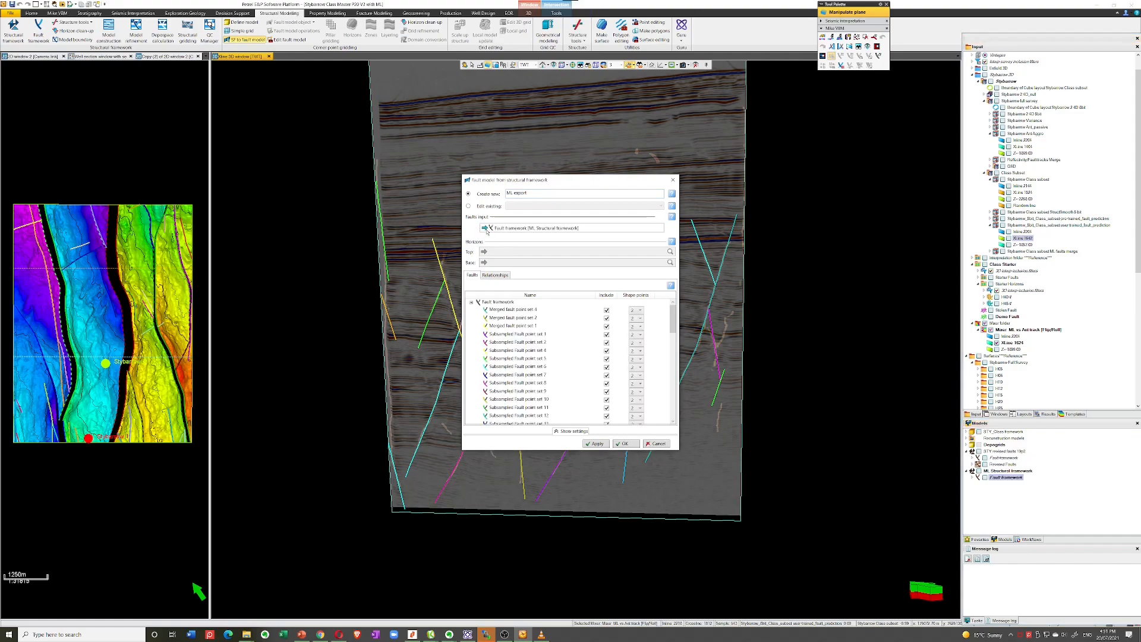
left_click(571, 432)
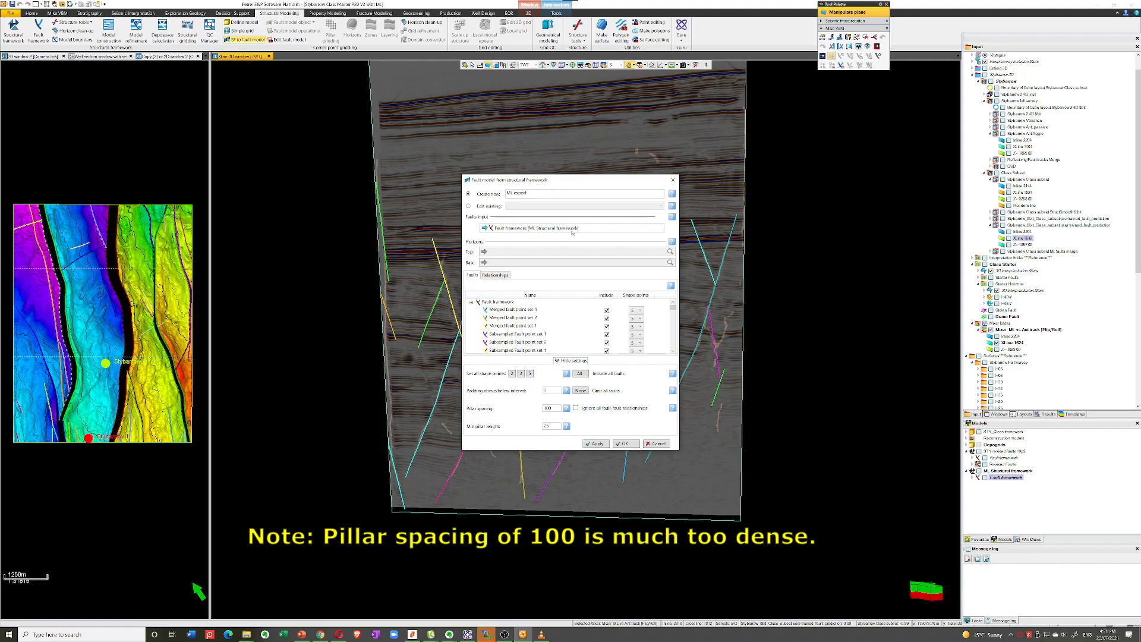
left_click(625, 444)
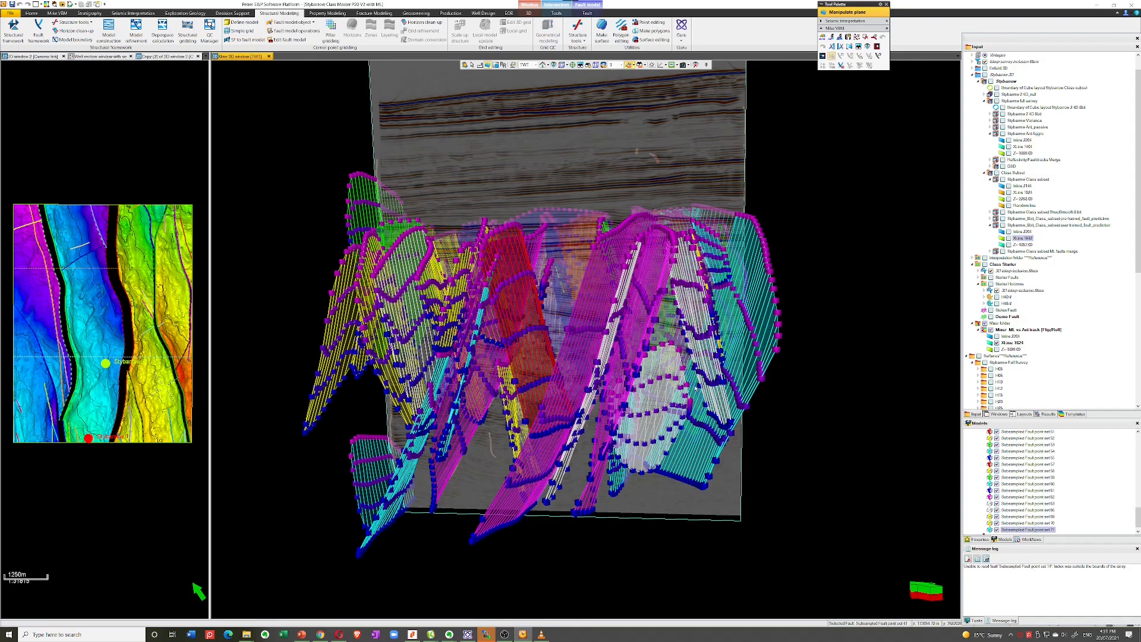
Convert all faults of the ML export fault model to fault sticks.
left_click_drag(413, 392, 707, 386)
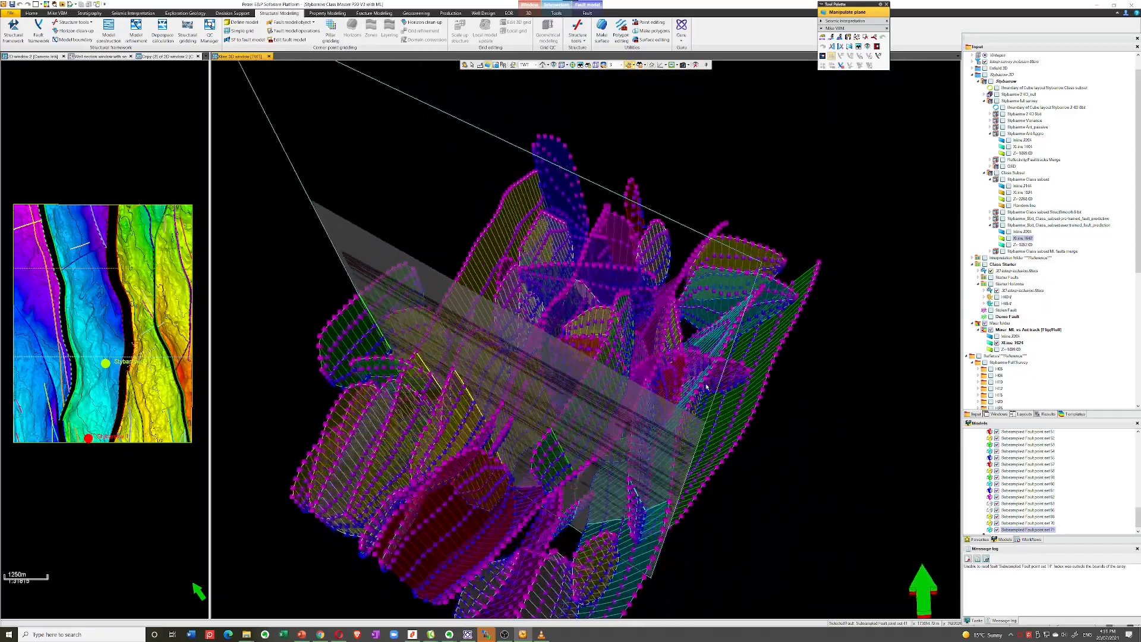
left_click(706, 387)
left_click_drag(1138, 264, 1139, 395)
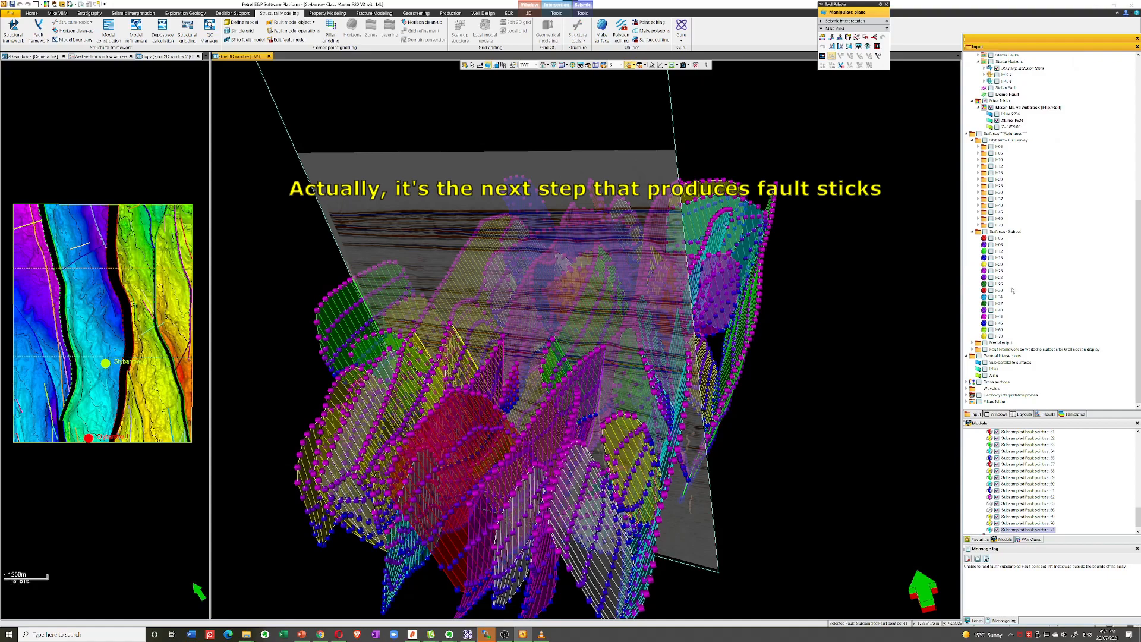
scroll(1012, 311, "up", 2)
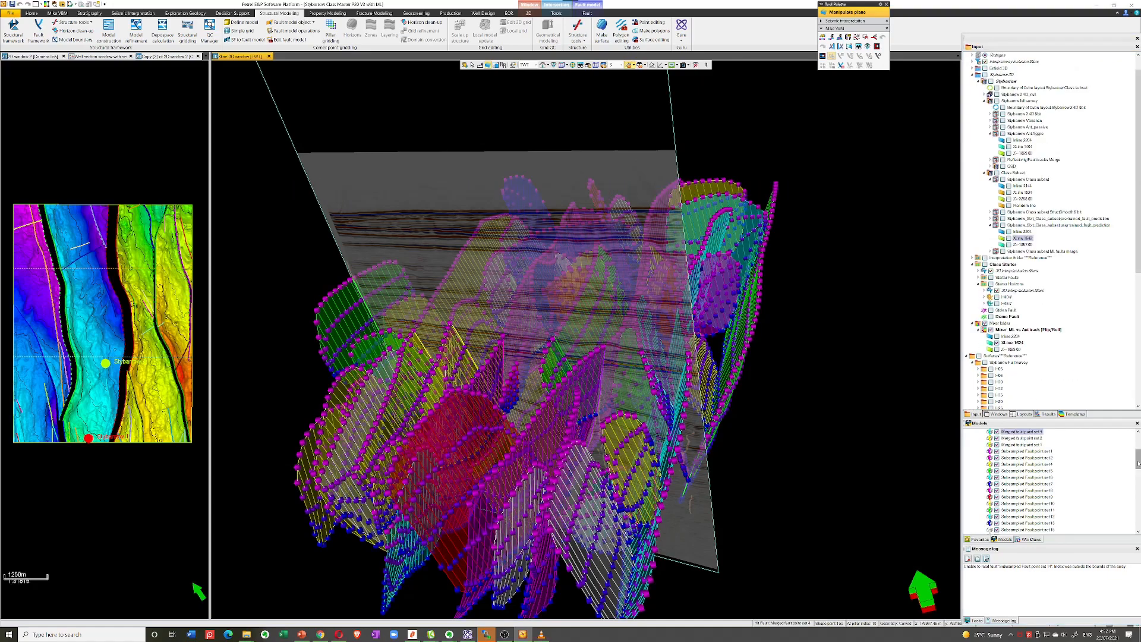
left_click_drag(1139, 453, 1139, 437)
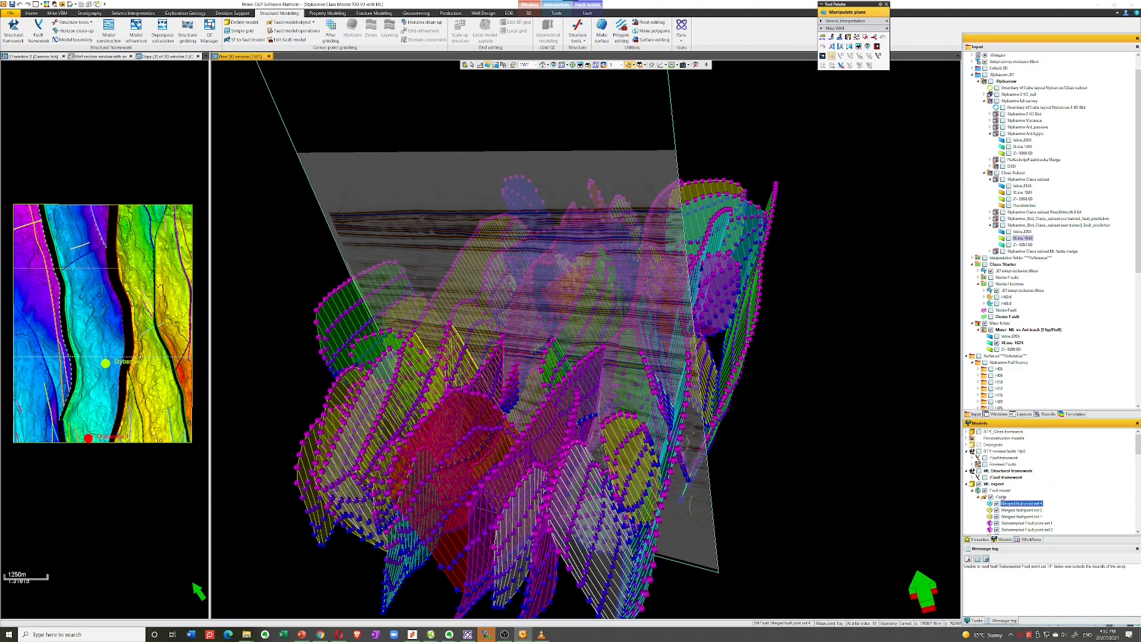
right_click(1001, 497)
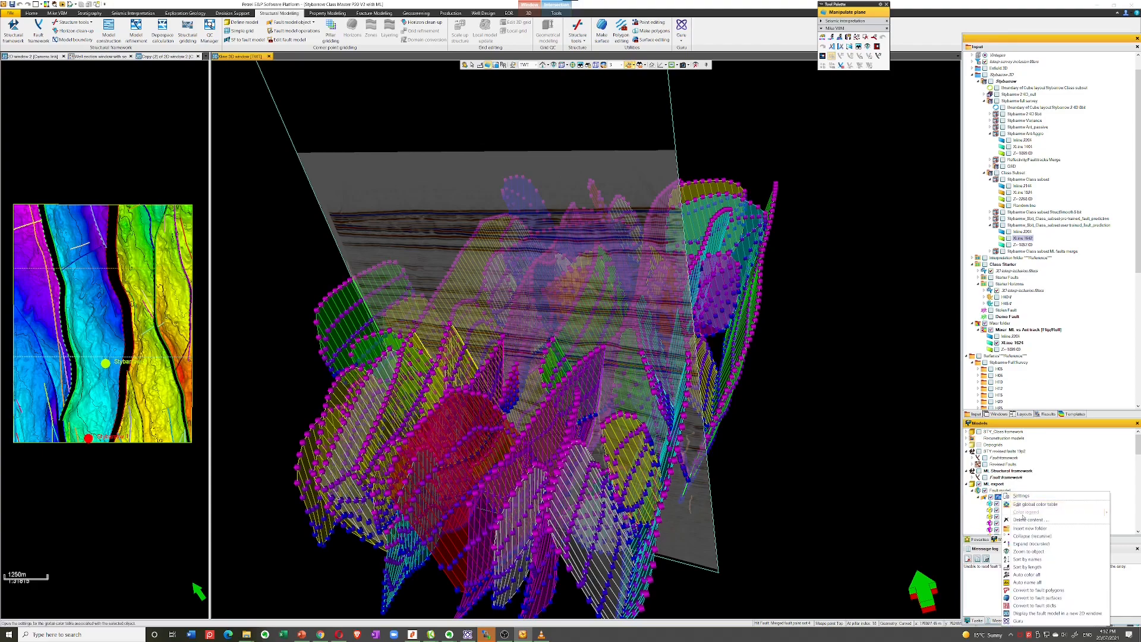
left_click(1037, 607)
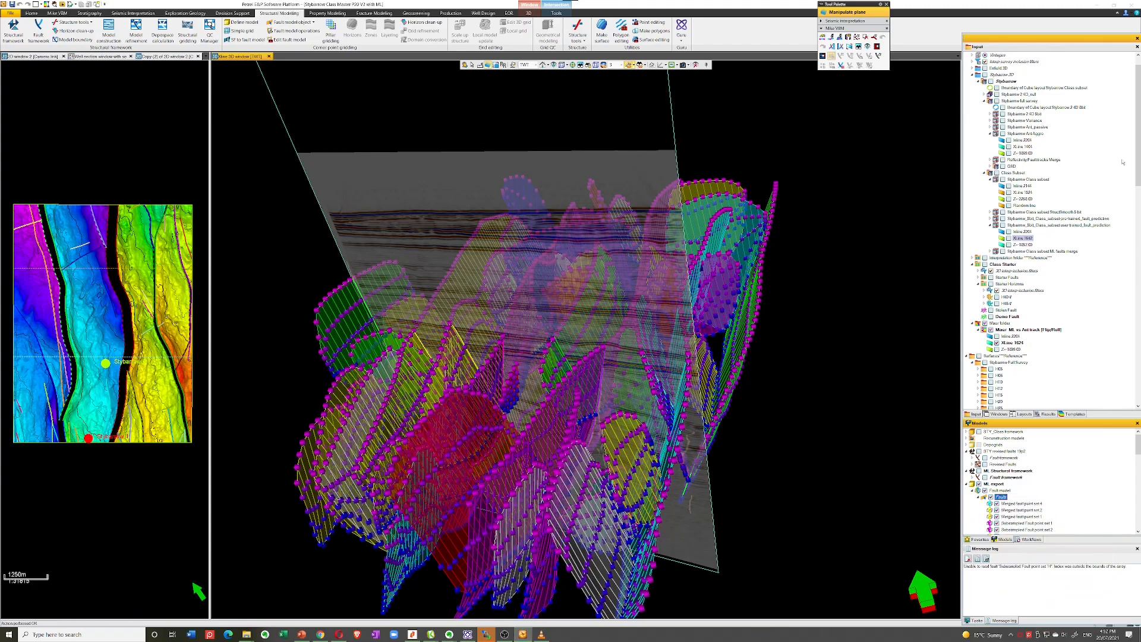
Convert the "Fault sticks from Fault model" folder to fault interpretation and collapse the original folder.
left_click_drag(1137, 169, 1138, 328)
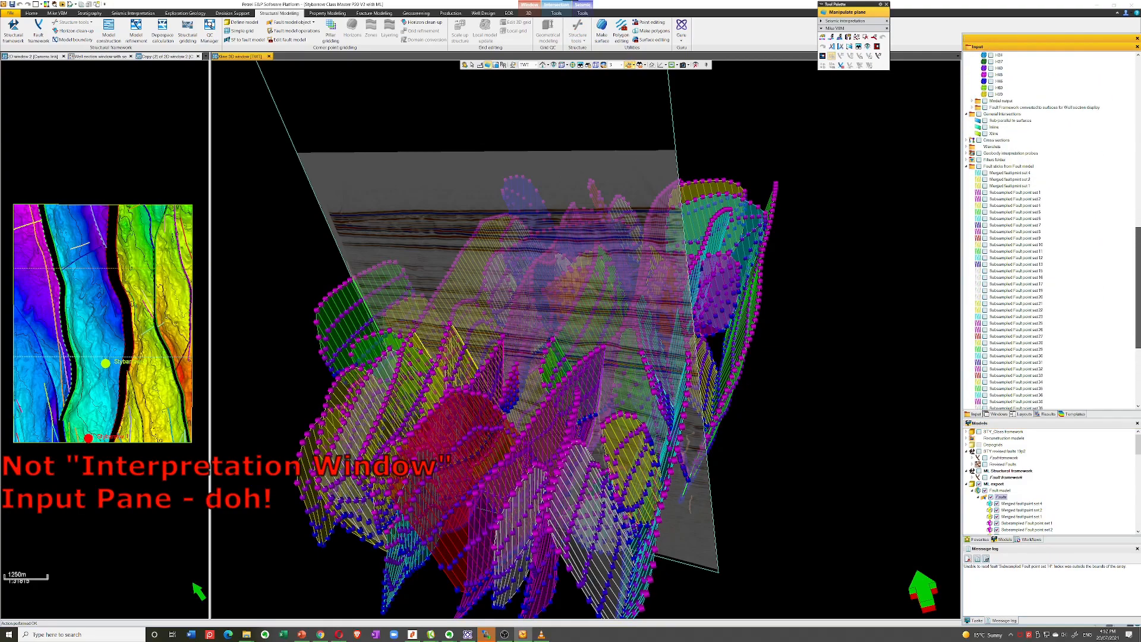
right_click(996, 168)
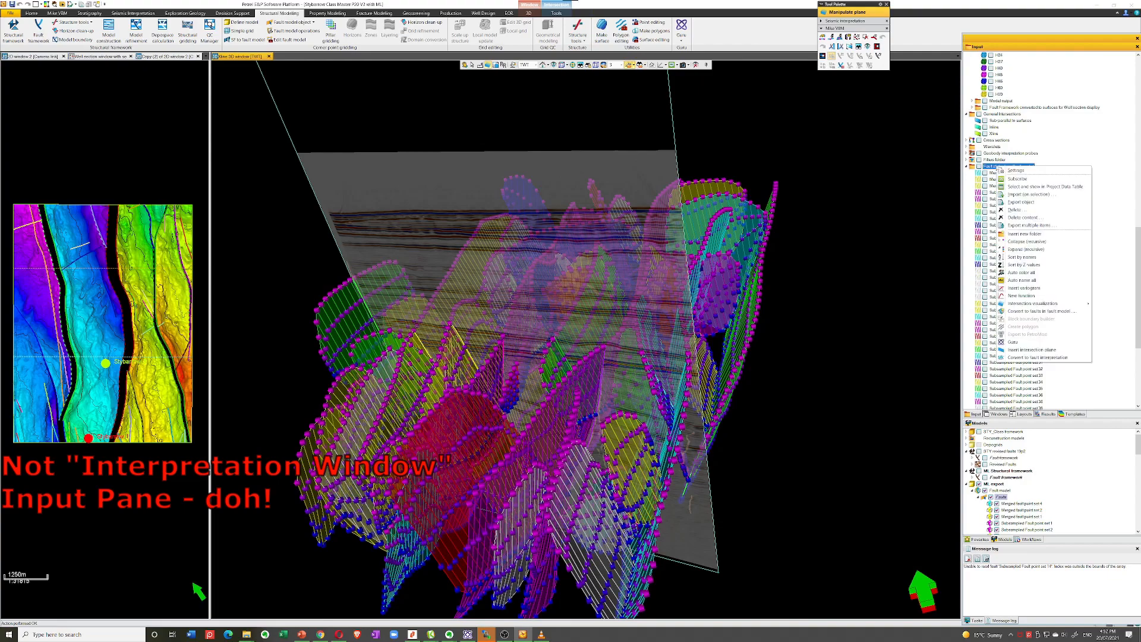
left_click(1025, 357)
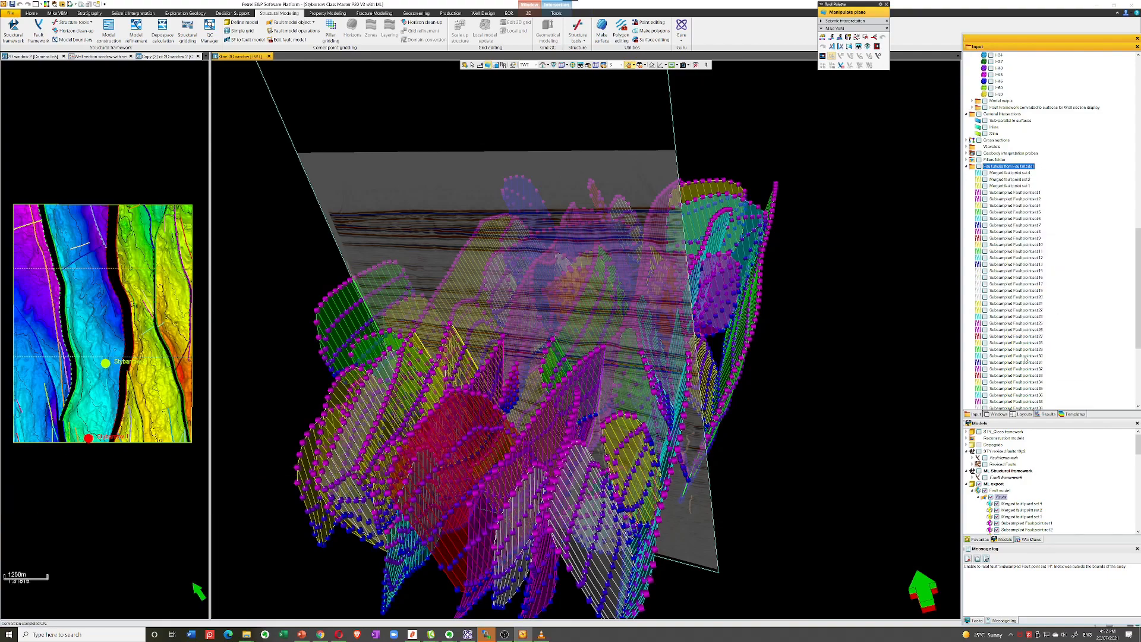
left_click(967, 167)
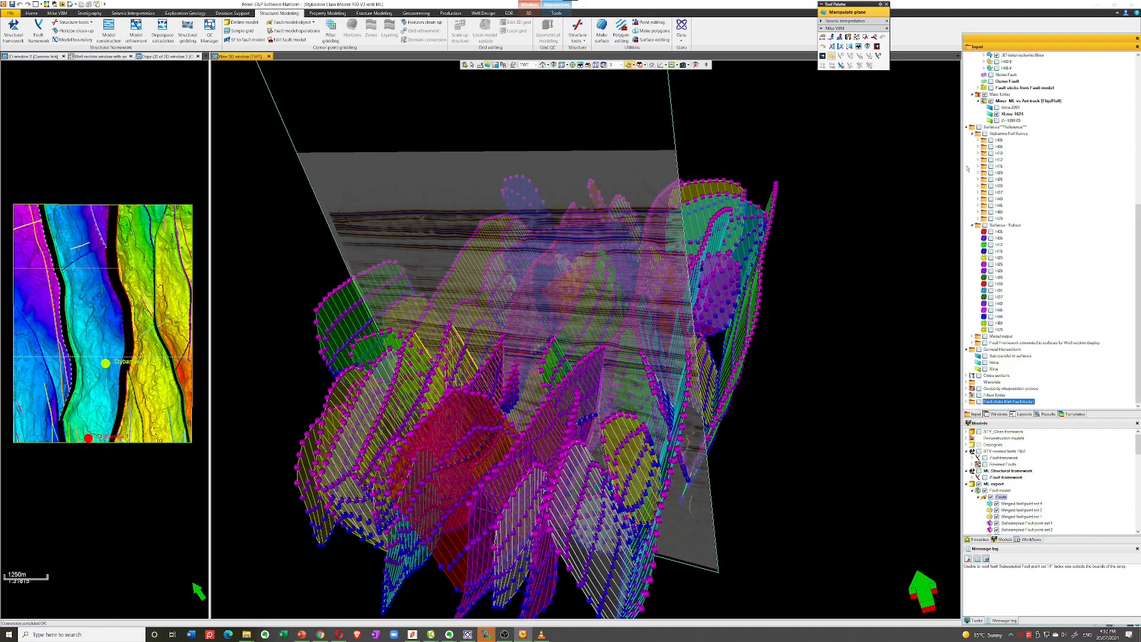
Hide the pillar fault model and display the converted fault sticks under Class Starter in the 3D view.
left_click_drag(1136, 232, 1136, 141)
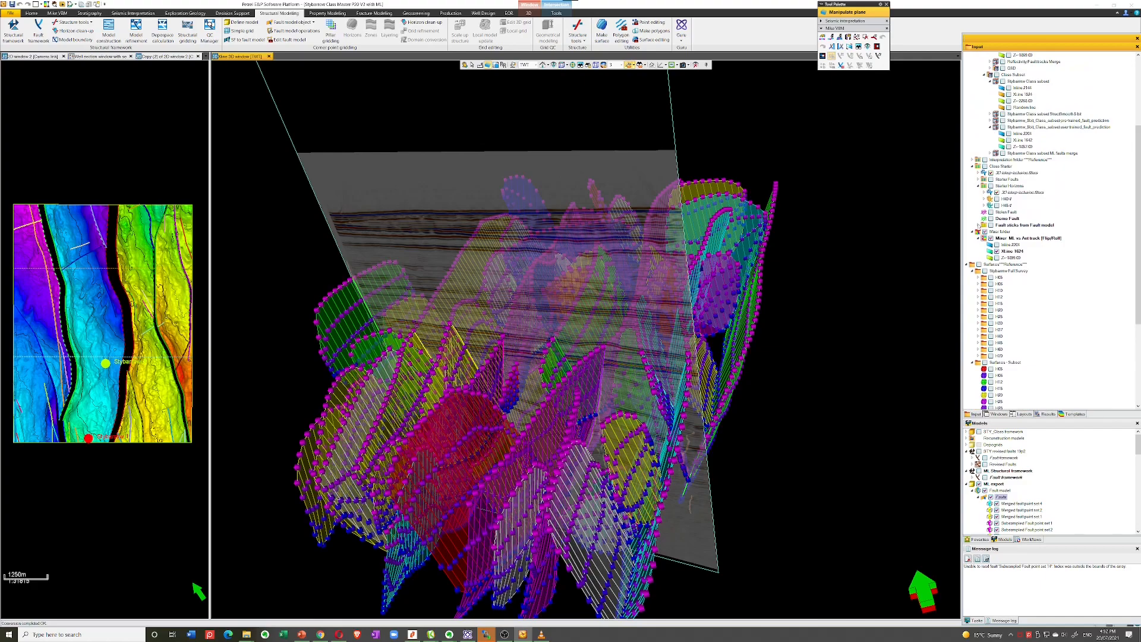
left_click(978, 225)
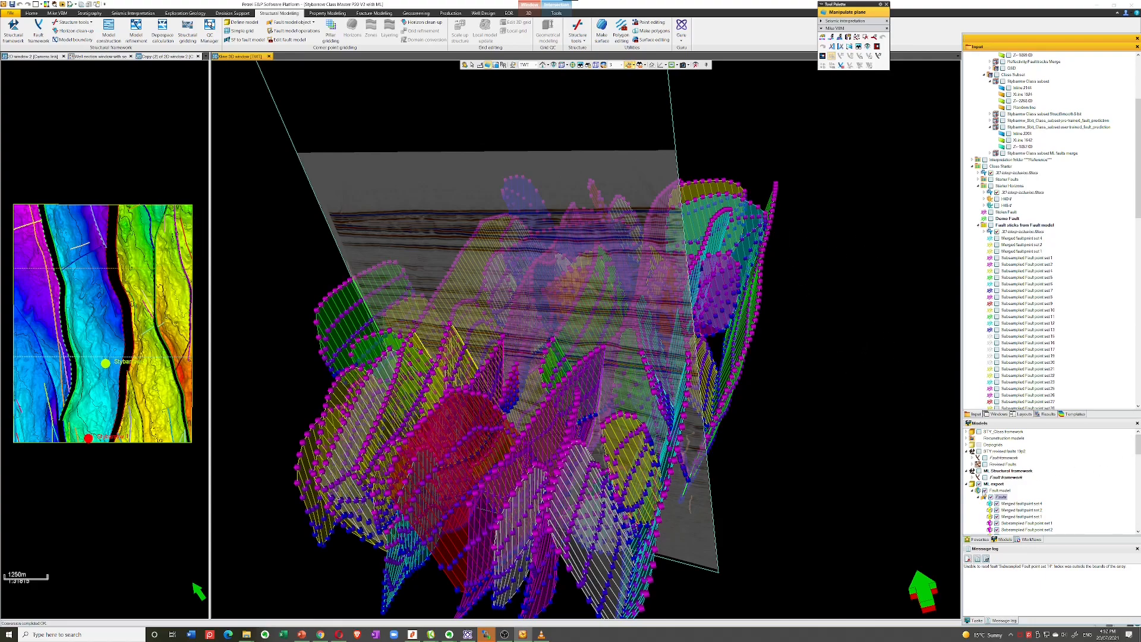
left_click(990, 497)
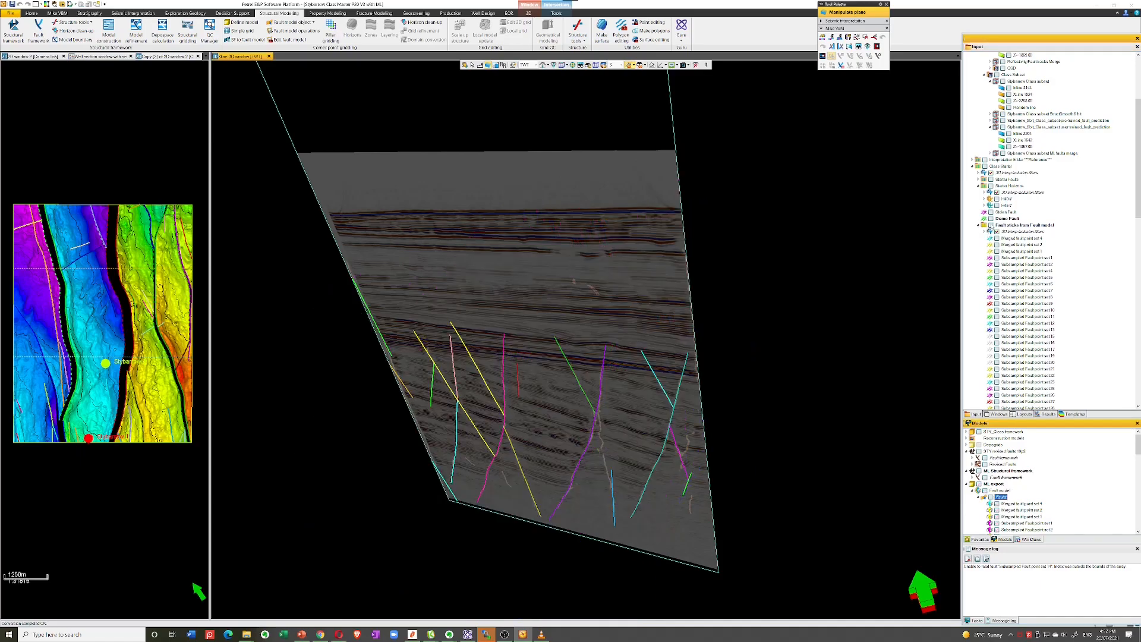
left_click(991, 225)
left_click_drag(585, 295, 634, 293)
middle_click_drag(634, 293, 672, 526)
left_click_drag(508, 218, 887, 119)
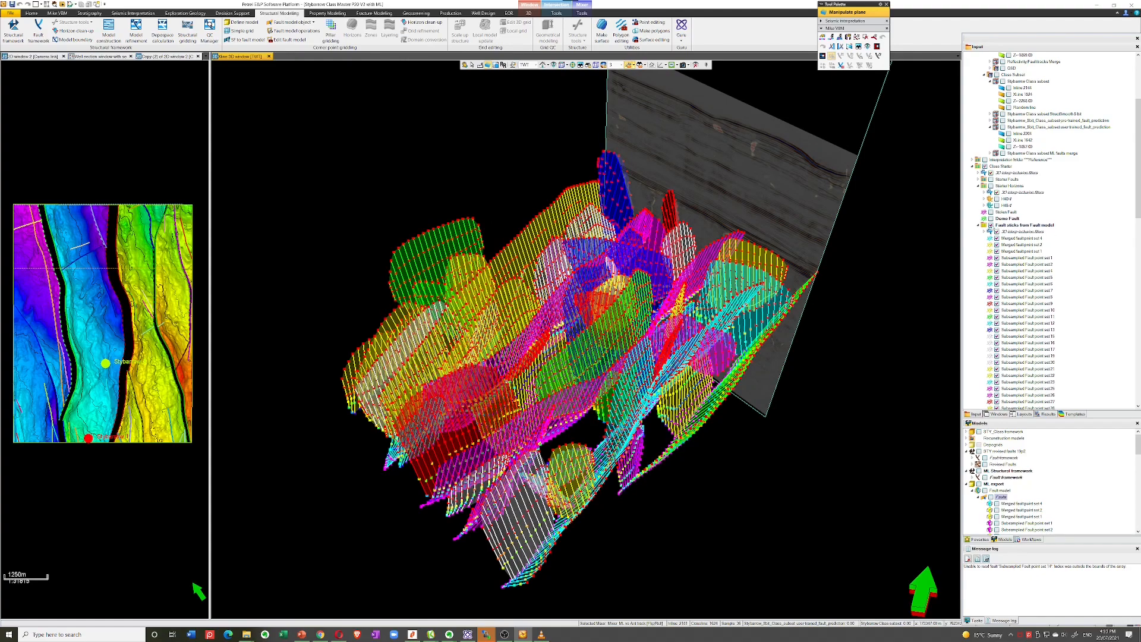
Show one converted fault at a time, reviewing them from the first merged fault point set through Subsampled Fault point set 71.
left_click(990, 225)
left_click(997, 238)
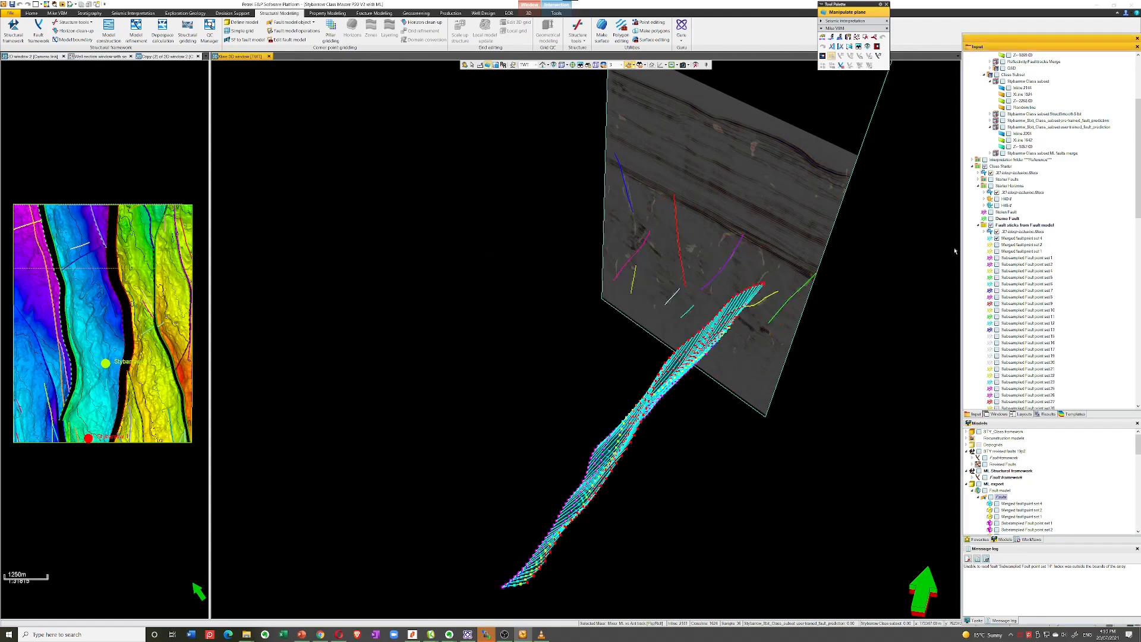
left_click(1022, 238)
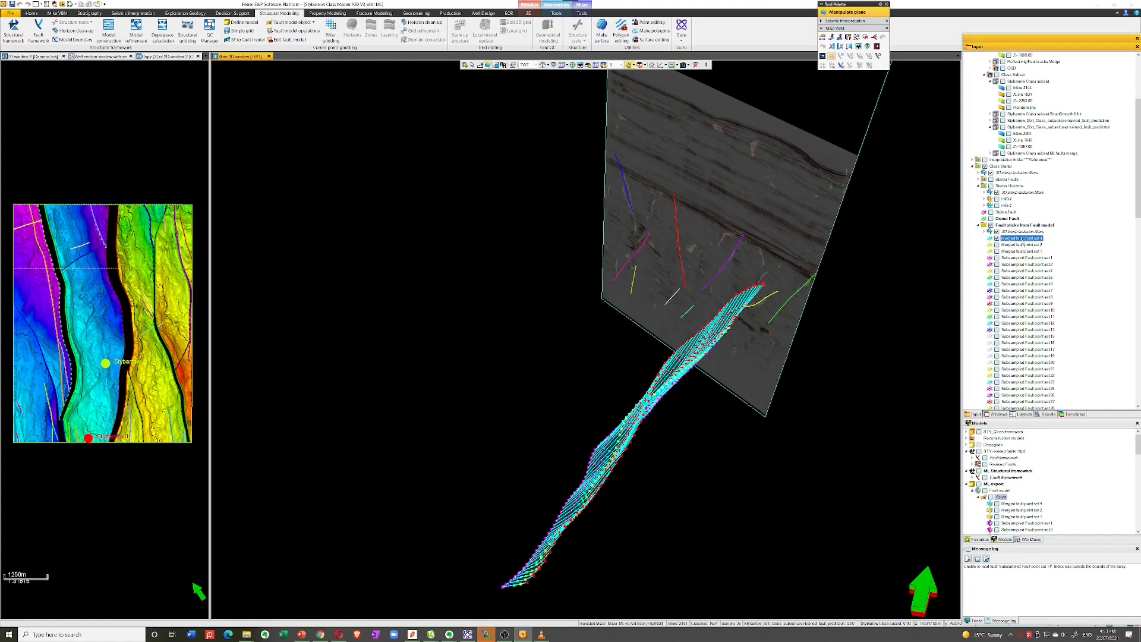
key("Down")
key("Down")
key("Down")
key("Down")
key("Down")
key("Down")
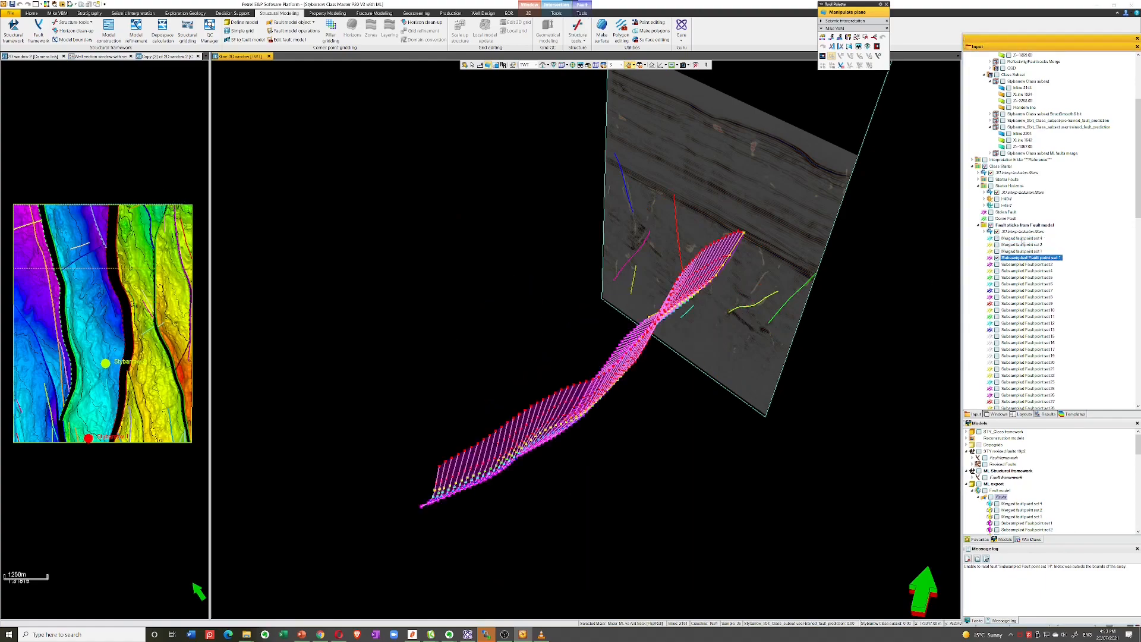
key("Down")
key("Down")
key("Down")
key("Down")
key("Down")
key("Down")
key("Down")
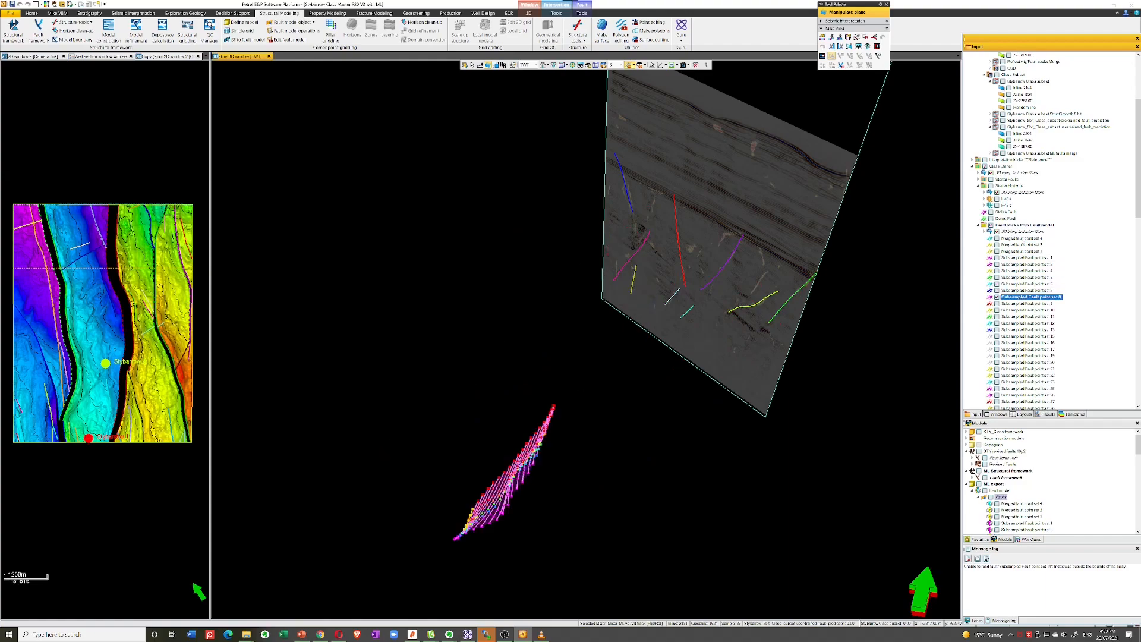
key("Down")
key("Down")
key("Down")
key("Down")
key("Down")
key("Down")
key("Down")
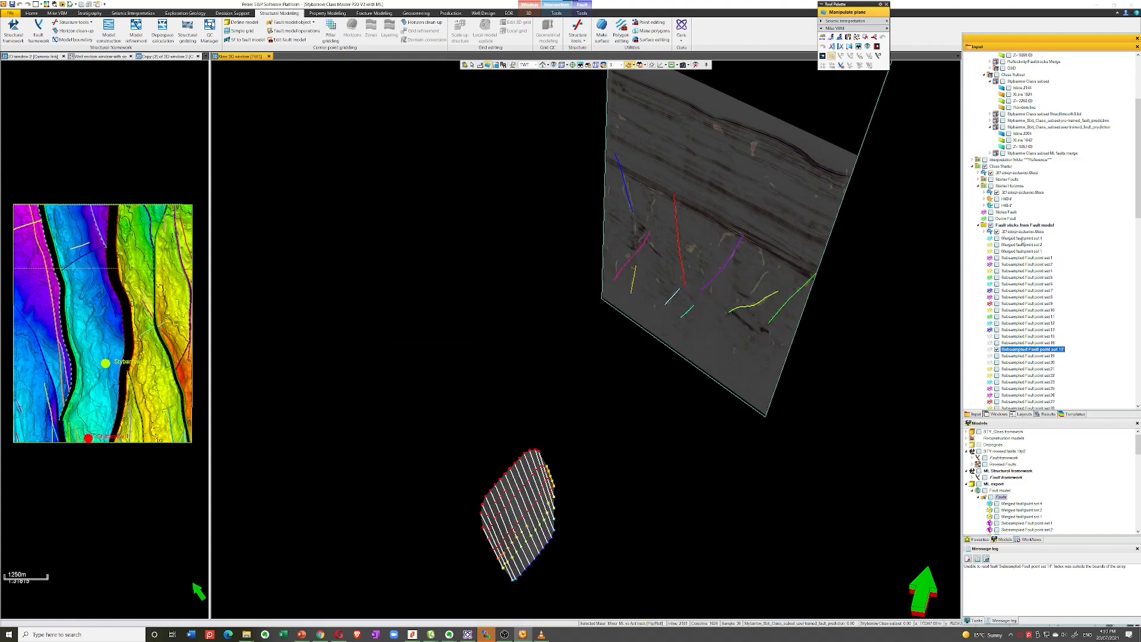
key("Down")
key("Down")
key("Down")
key("Down")
key("Down")
key("Down")
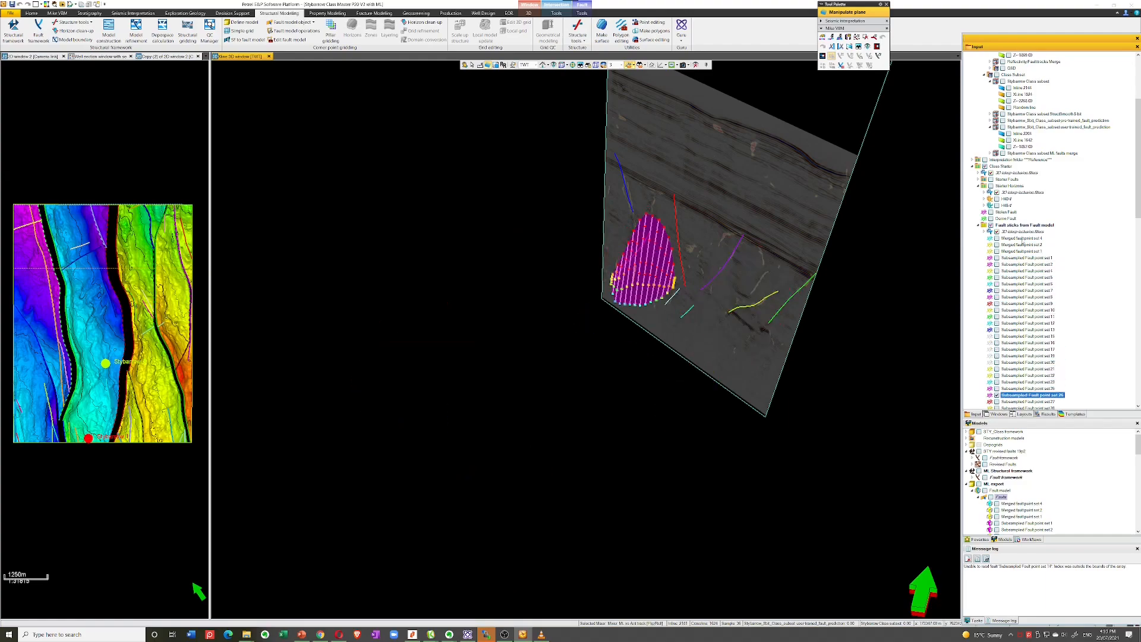
key("Down")
key("Down")
key("Down")
key("Down")
key("Down")
key("Down")
key("Down")
key("Down")
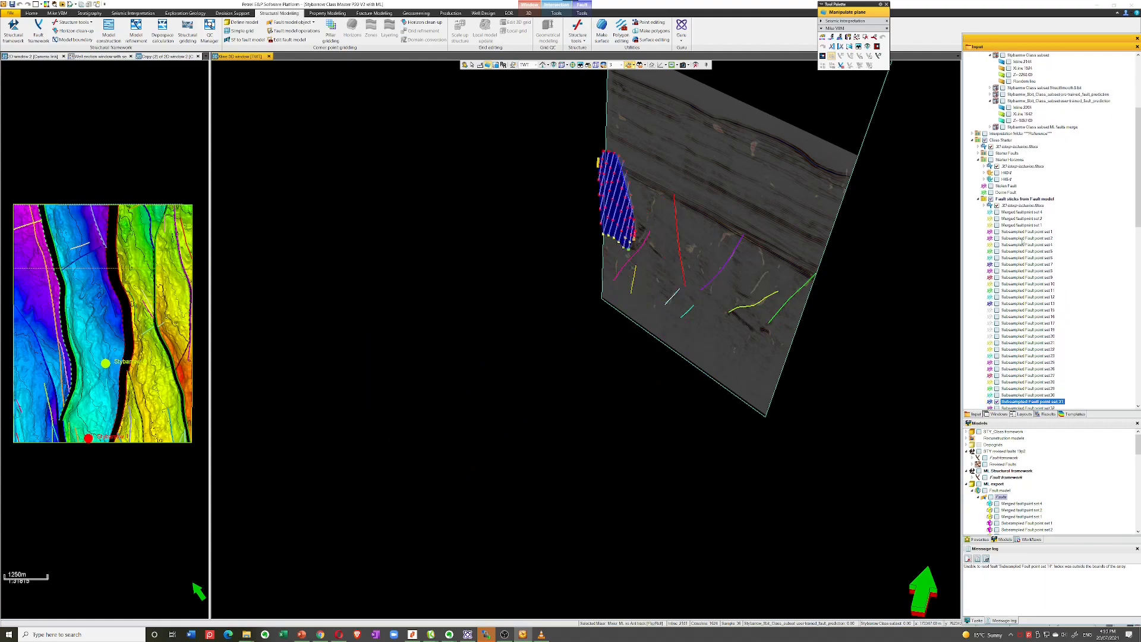
key("Down")
key("Down")
key("Down")
key("Down")
key("Down")
key("Down")
key("Down")
key("Down")
key("Down")
key("Down")
key("Down")
key("Down")
key("Down")
key("Down")
key("Down")
key("Down")
key("Down")
key("Down")
key("Down")
key("Down")
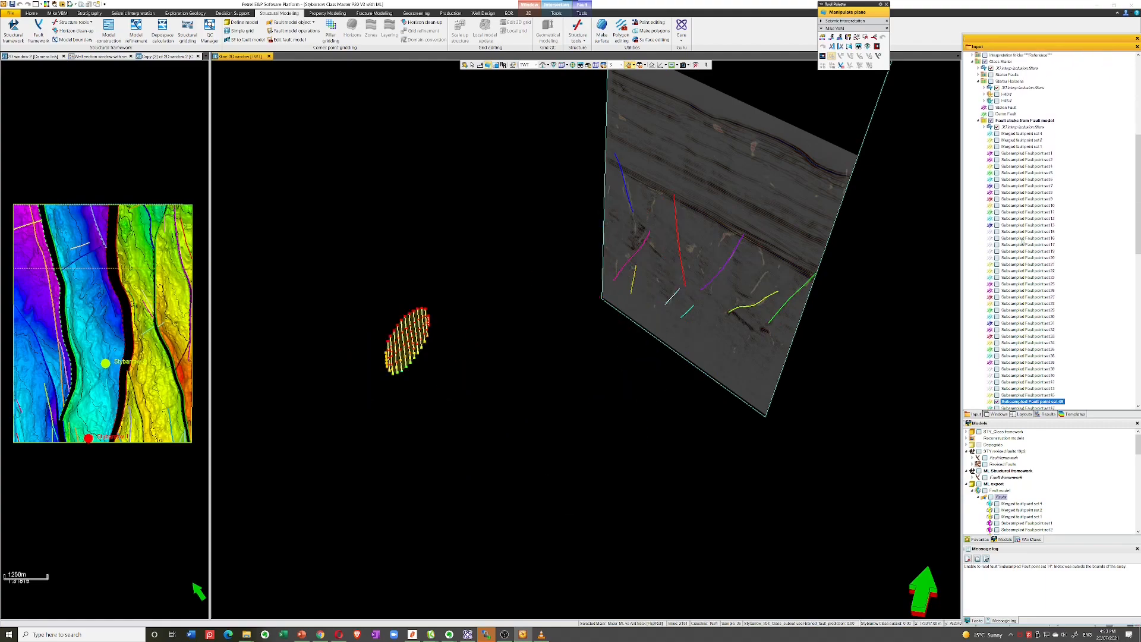
key("Down")
key("Down")
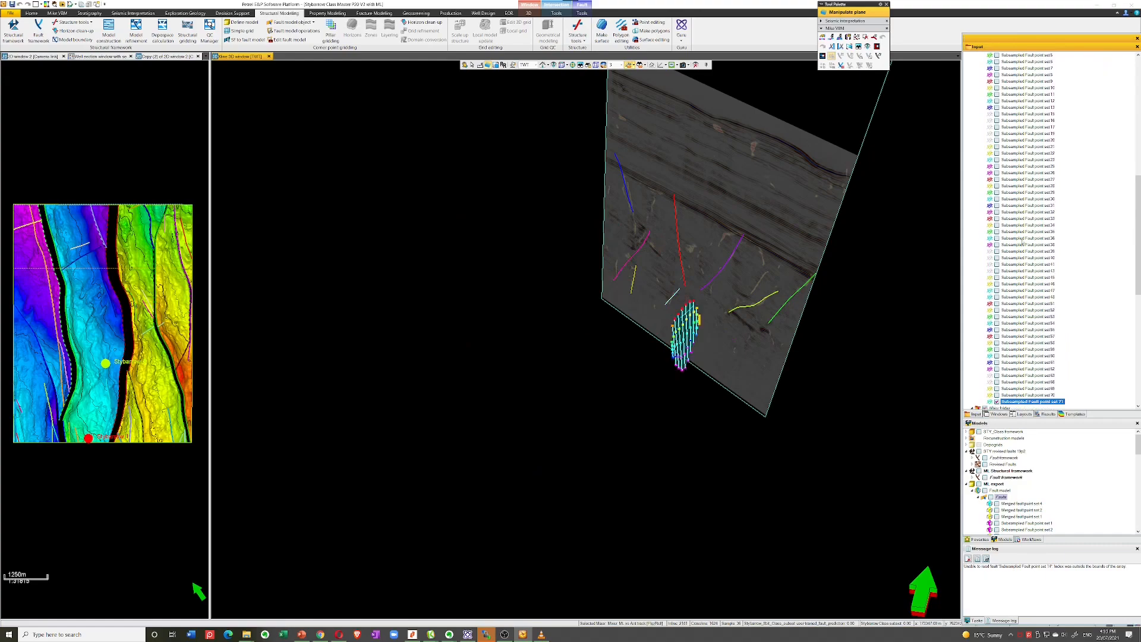
Step back up through the converted faults one by one, ending with only Subsampled Fault point set 19 displayed.
key("Up")
key("Up")
key("Up")
key("Up")
key("Up")
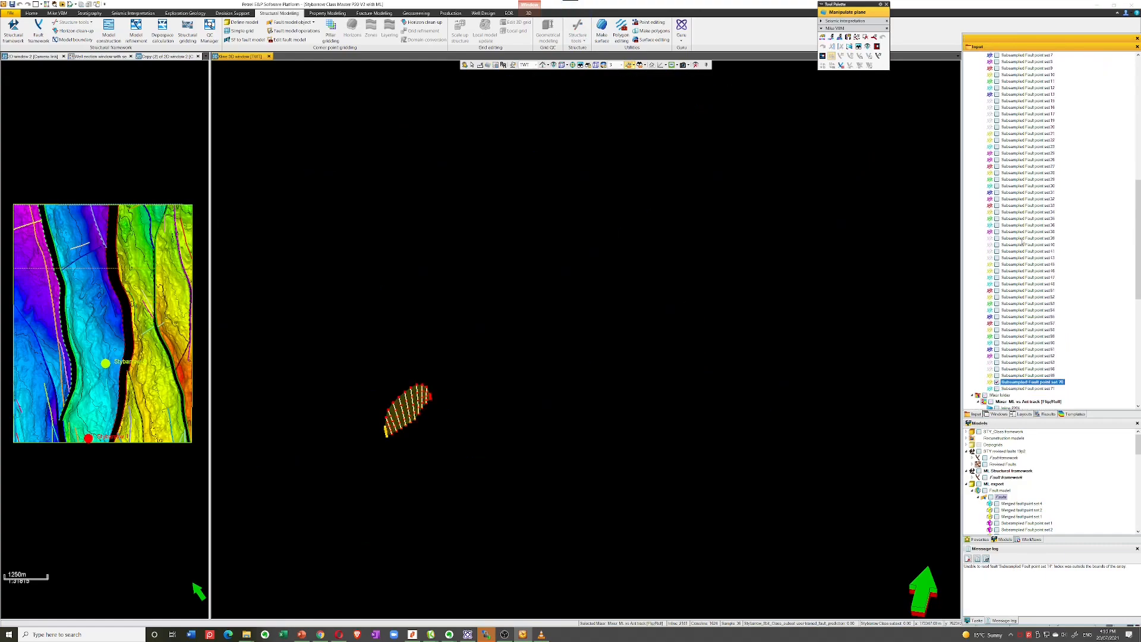
key("Up")
key("Up")
key("Up")
key("Up")
key("Up")
key("Up")
key("Up")
key("Up")
key("Up")
key("Up")
key("Up")
key("Up")
key("Up")
key("Up")
key("Up")
key("Up")
key("Up")
key("Up")
key("Up")
key("Up")
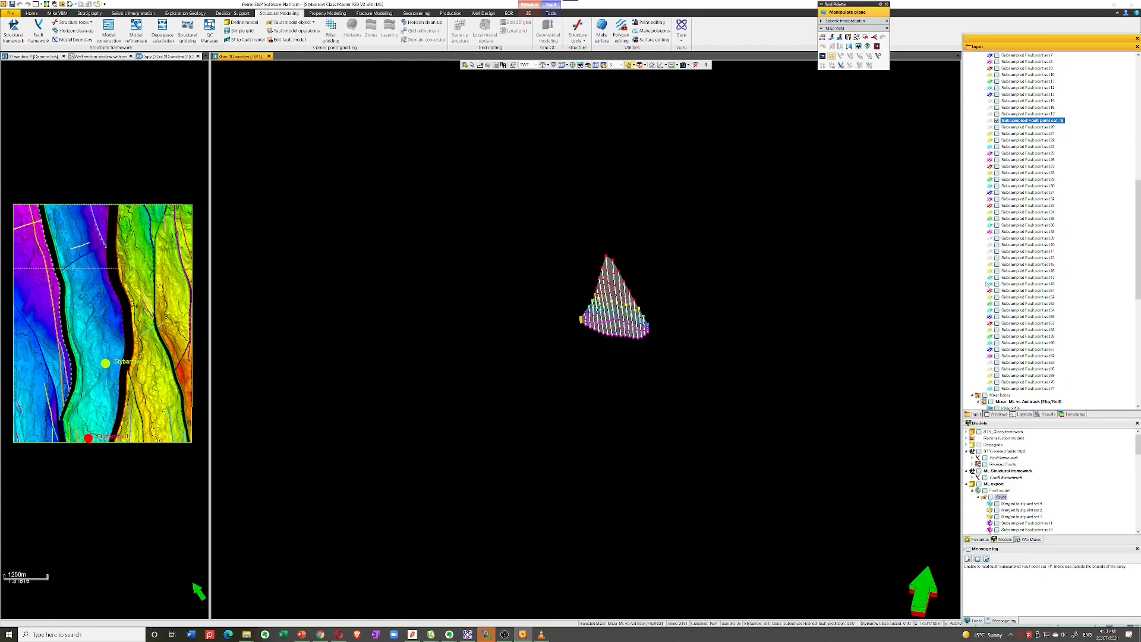
Redisplay the crossline of the ML vs Ant track mixer close up and return to the list of models.
scroll(776, 332, "down", 10)
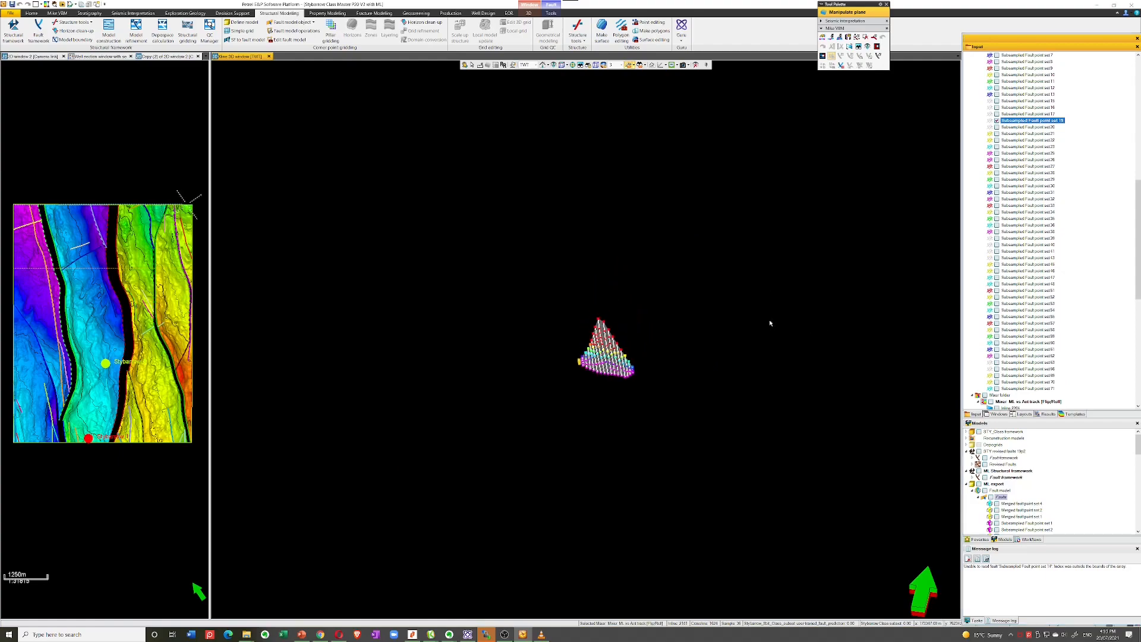
scroll(767, 315, "down", 3)
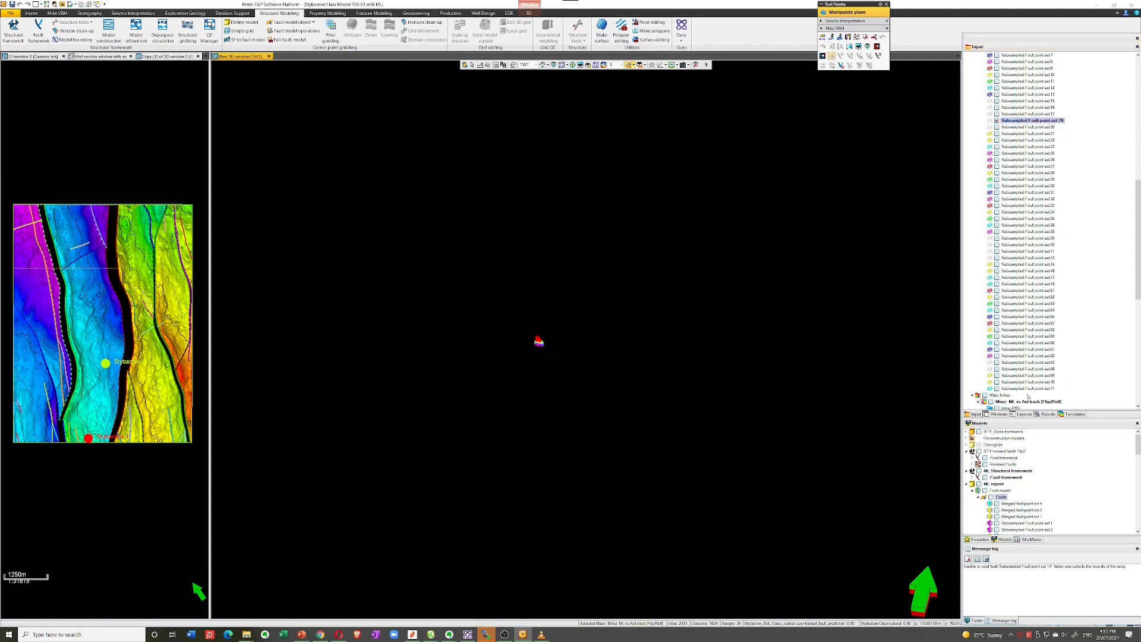
left_click(977, 539)
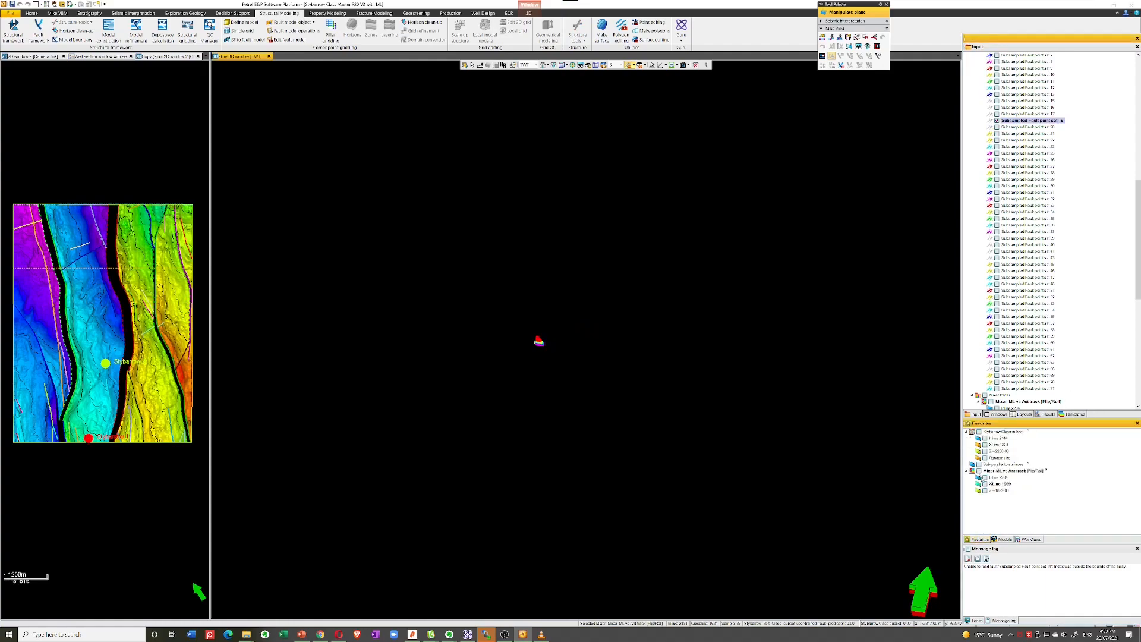
left_click(985, 484)
scroll(599, 329, "up", 5)
scroll(607, 336, "up", 4)
left_click_drag(606, 335, 668, 336)
scroll(649, 324, "up", 5)
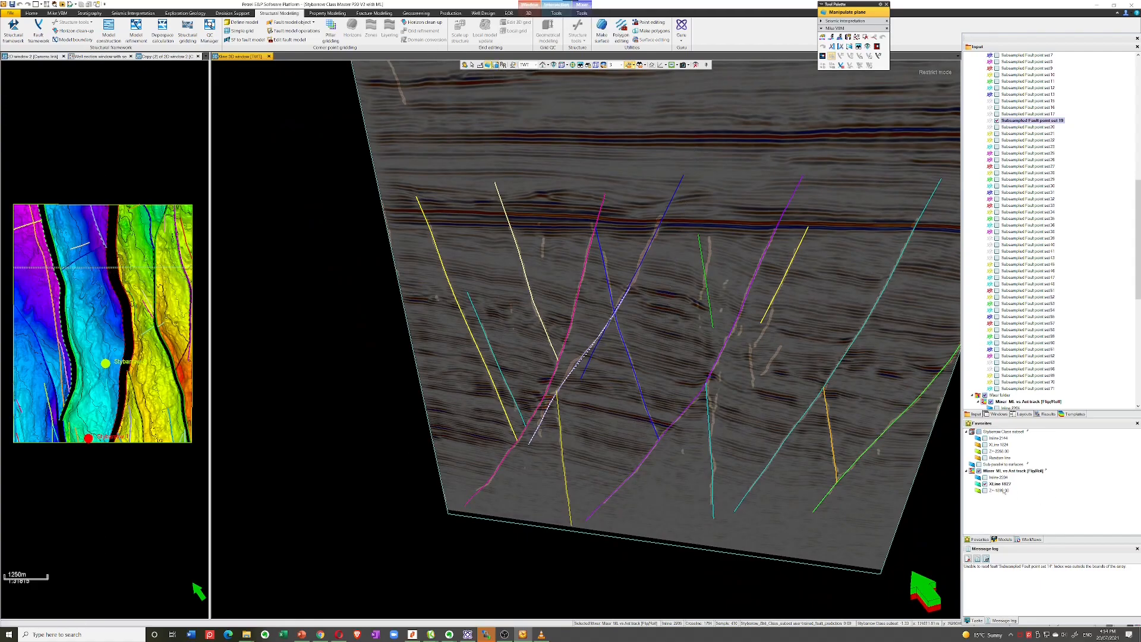
left_click(1003, 539)
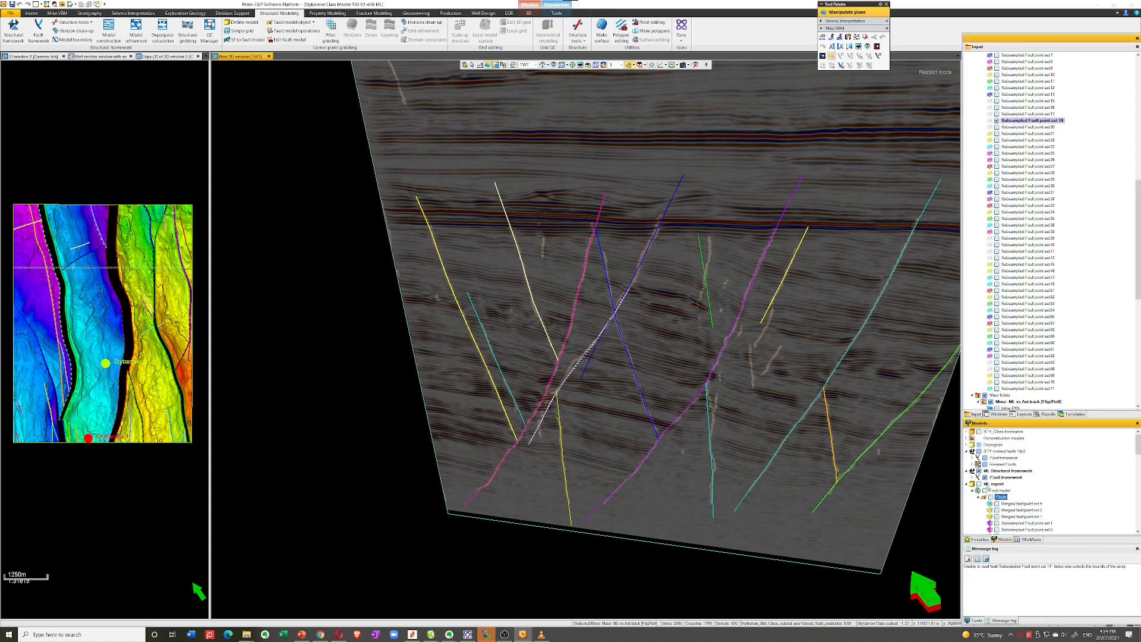
Hide the ML structural framework's faults, display all fault sticks from the fault model, and limit them to where they meet the crossline.
left_click(985, 477)
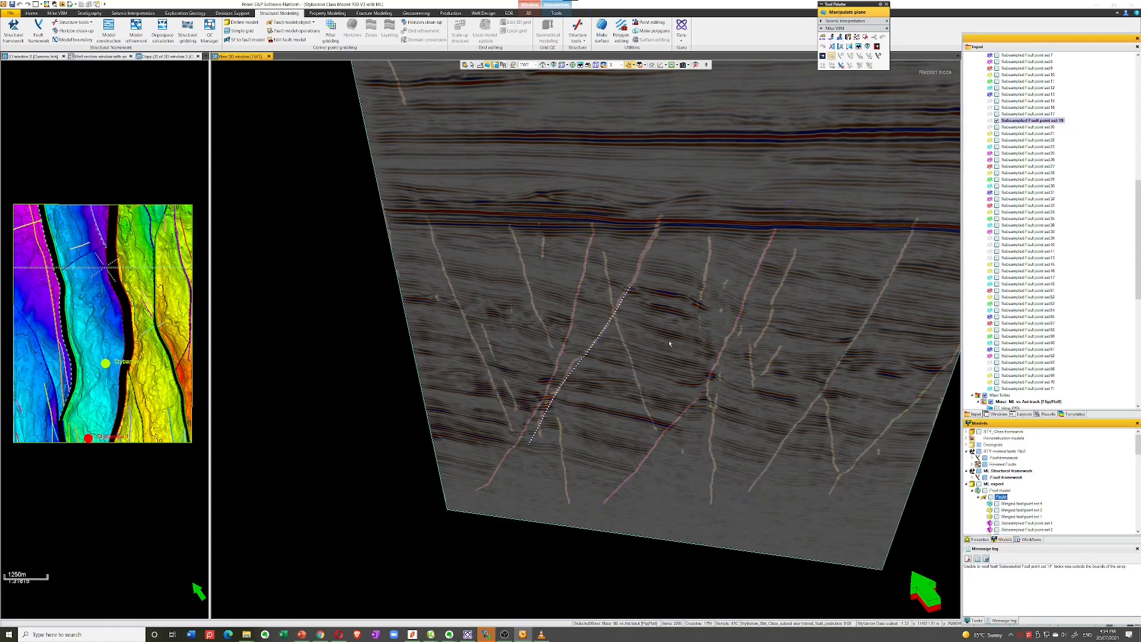
left_click_drag(1138, 205, 1137, 189)
left_click_drag(1138, 189, 1138, 158)
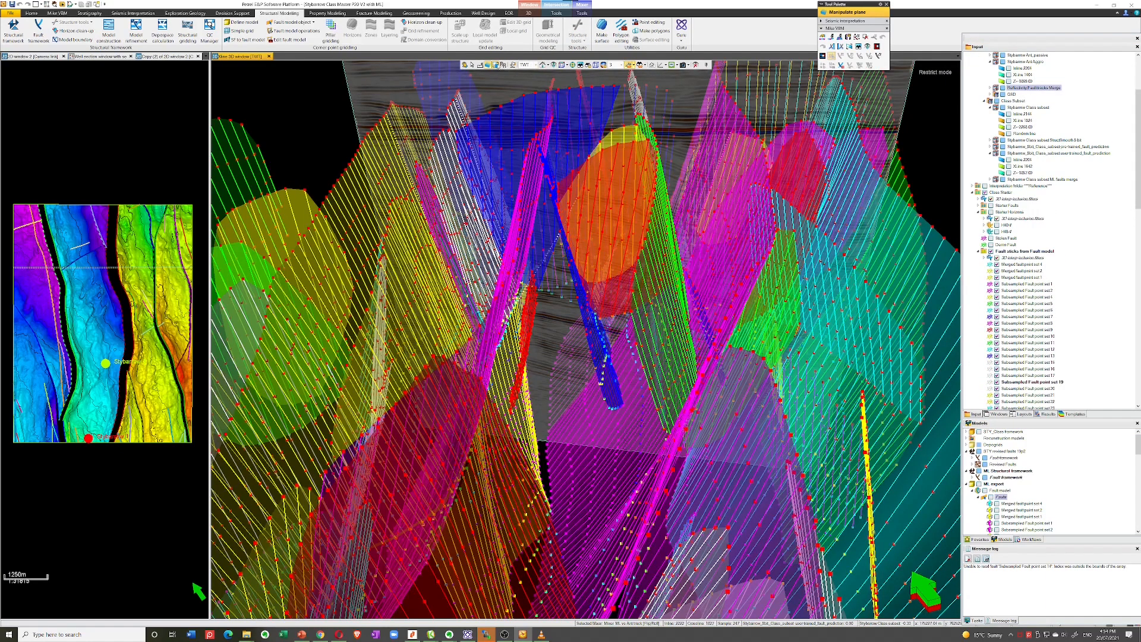
left_click(496, 65)
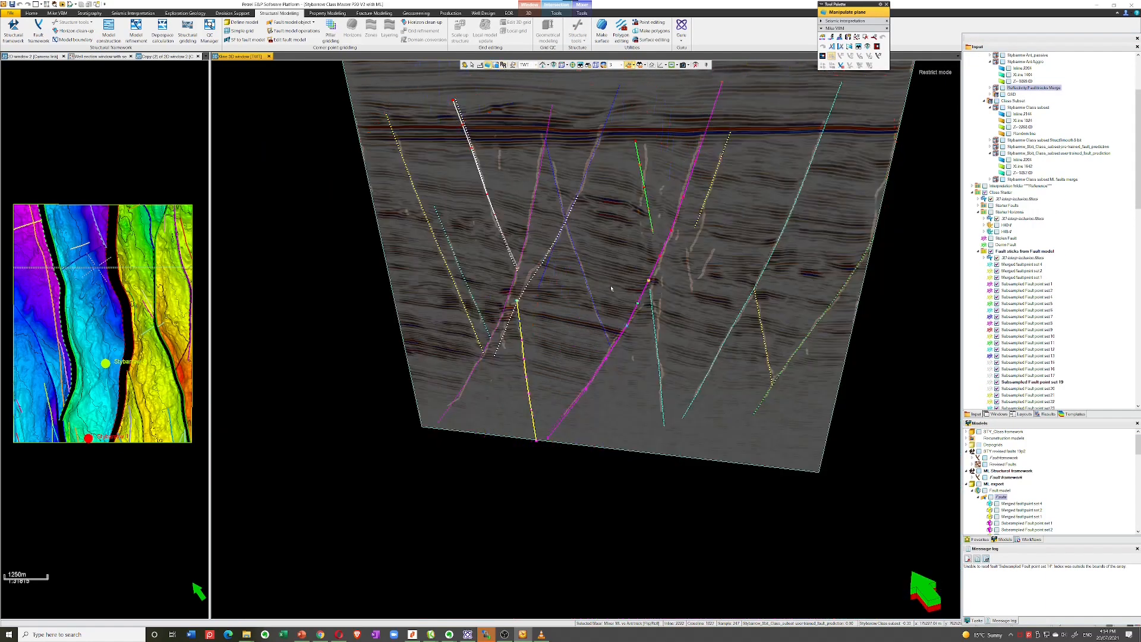
mouse_move(725, 296)
left_mouse_down()
mouse_move(756, 306)
mouse_move(722, 279)
mouse_move(770, 318)
mouse_move(733, 292)
mouse_move(619, 311)
left_mouse_up()
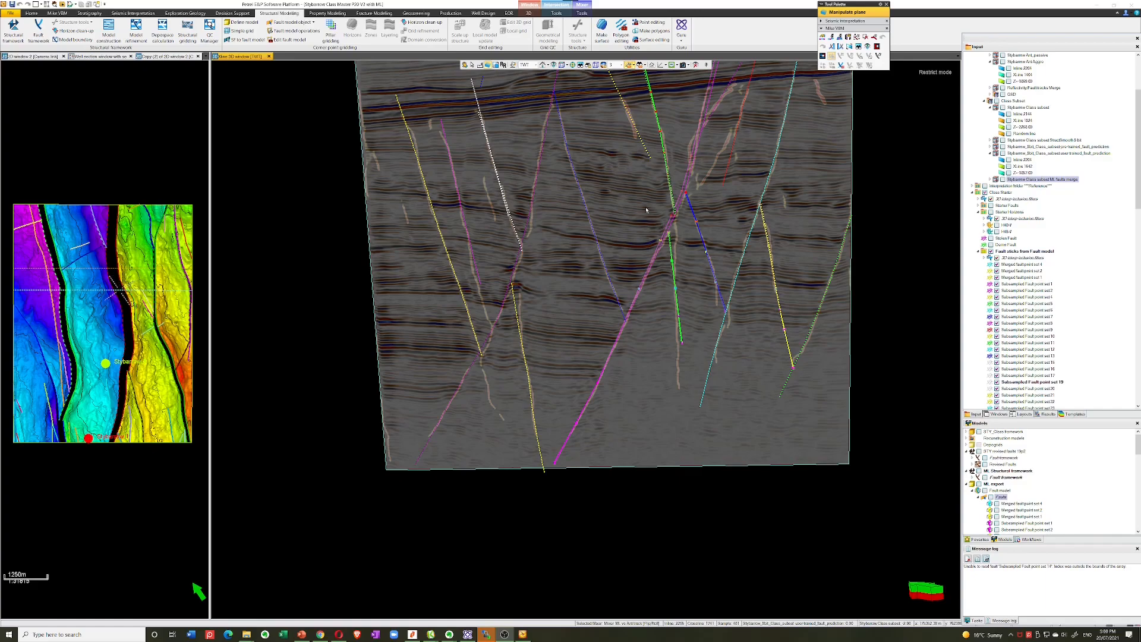
Clear the 3D view, display the crossline of the Stybarrow Class subset, and hide the revised fault framework.
left_click(652, 65)
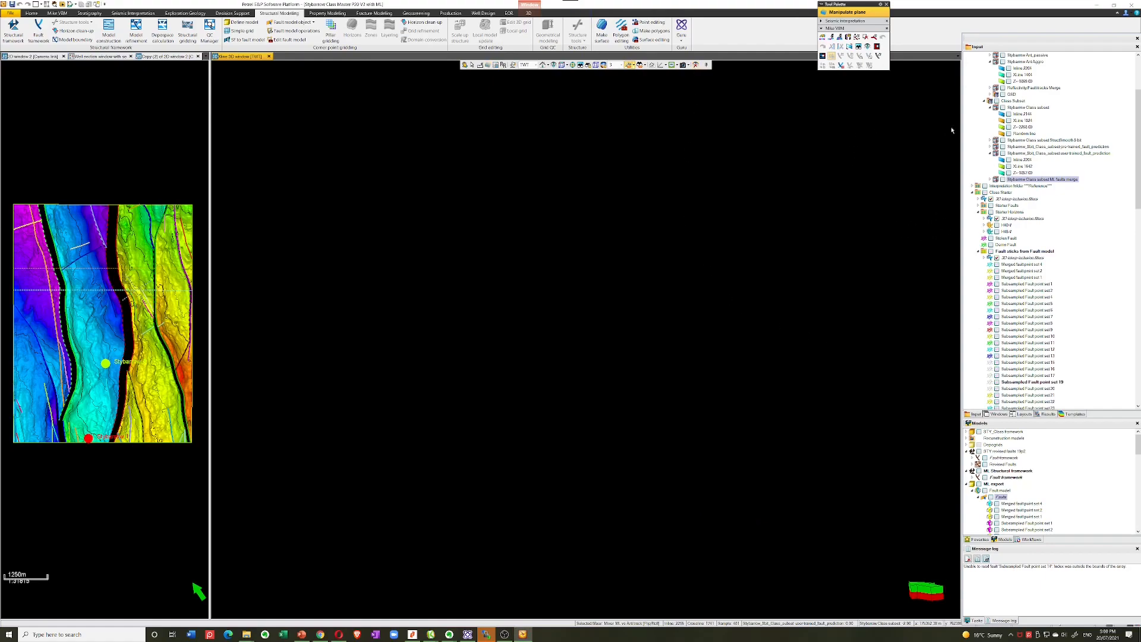
left_click(1009, 120)
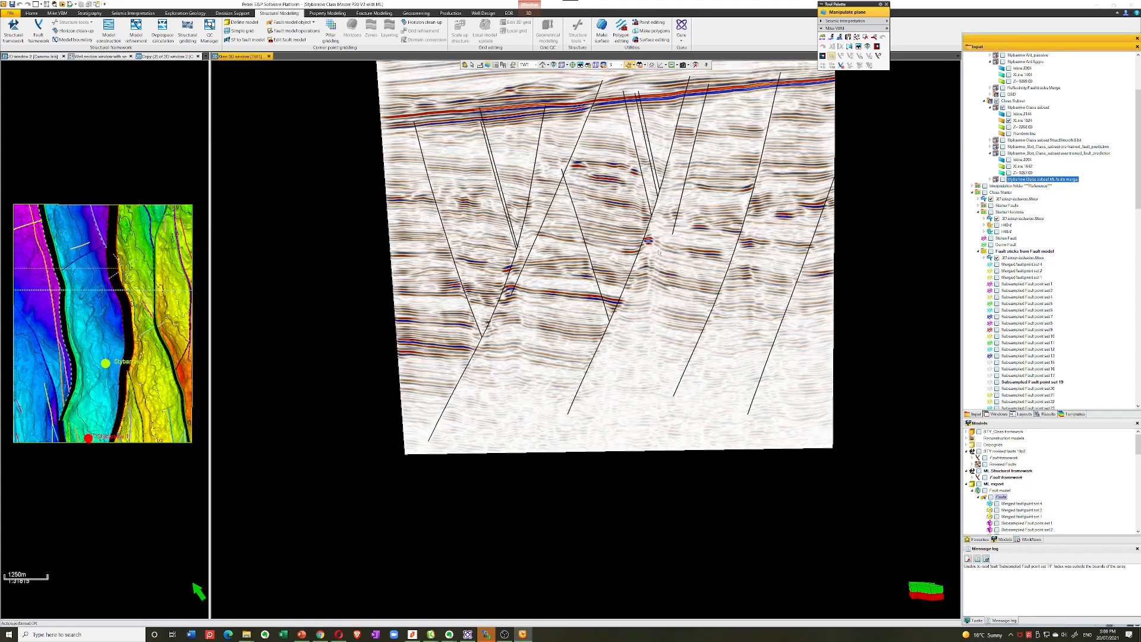
left_click(673, 266)
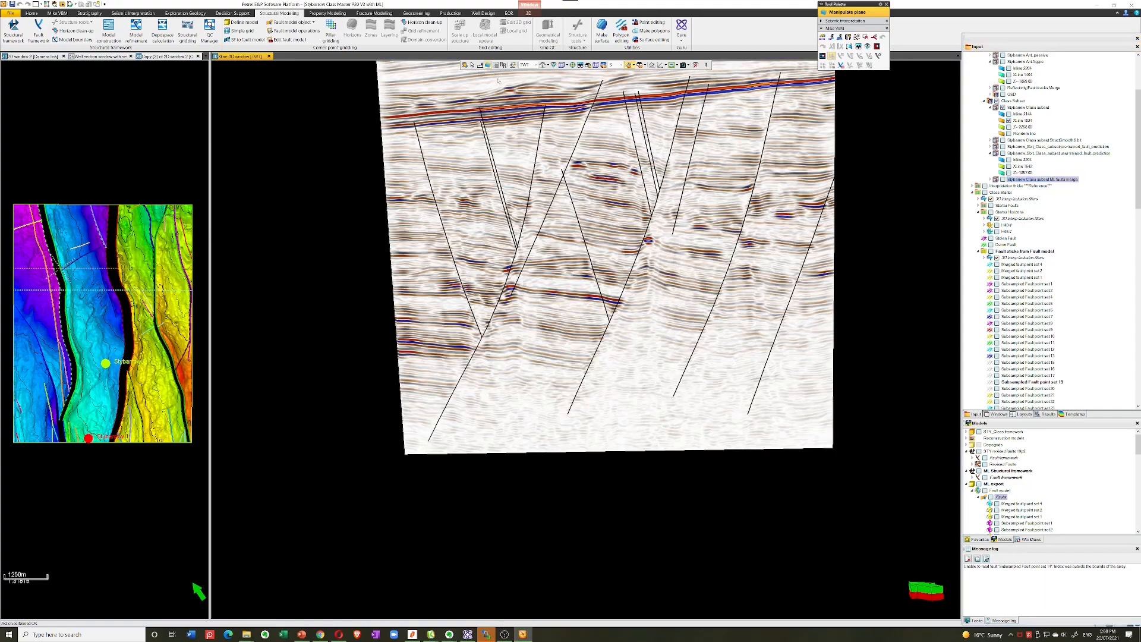
left_click(488, 113)
left_click(496, 66)
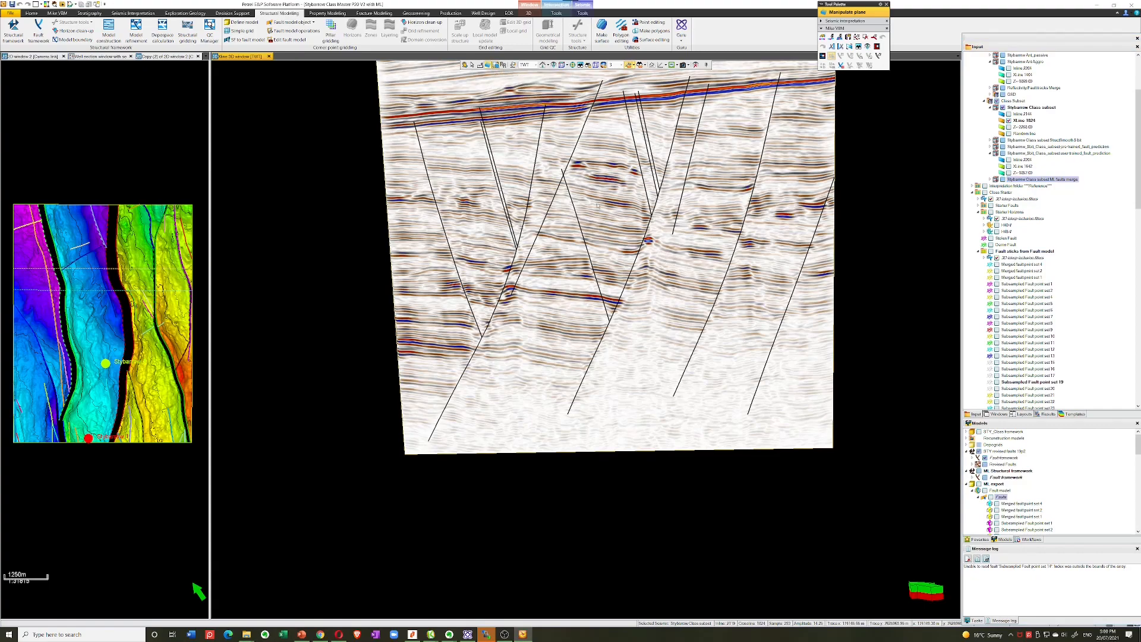
left_click(985, 458)
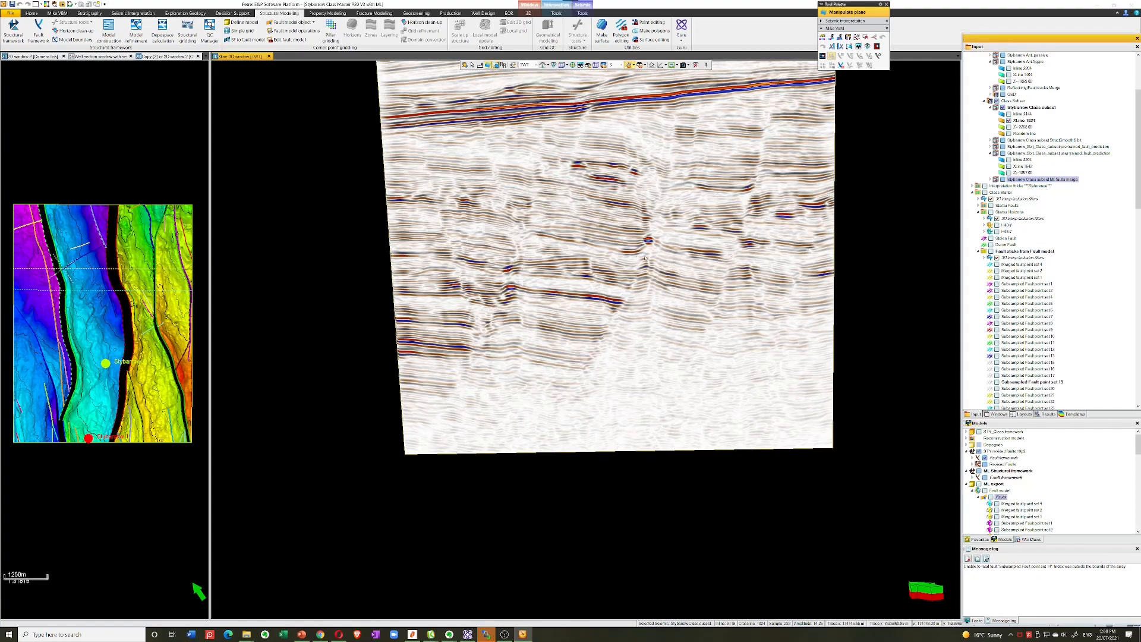
left_click(496, 66)
Change the seismic crossline's display shading from a white to a grey background in the 3D view.
middle_click_drag(666, 155, 642, 202)
right_click(642, 201)
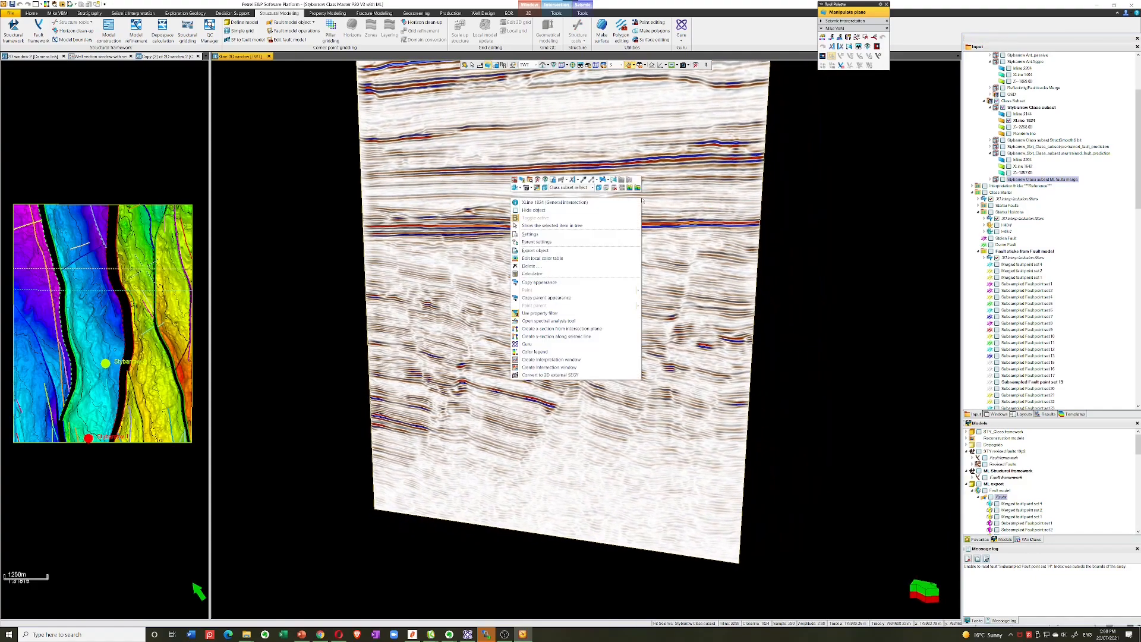
left_click(612, 179)
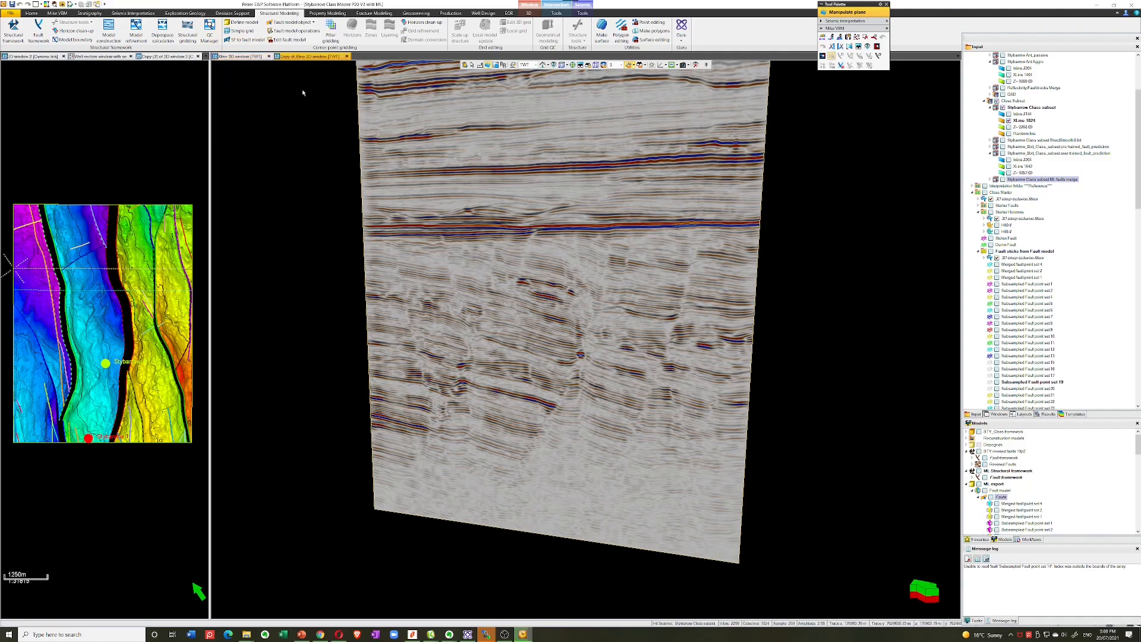
Move the copy of the 3D window into the previous tab group and widen that group to half the viewing area.
right_click(300, 59)
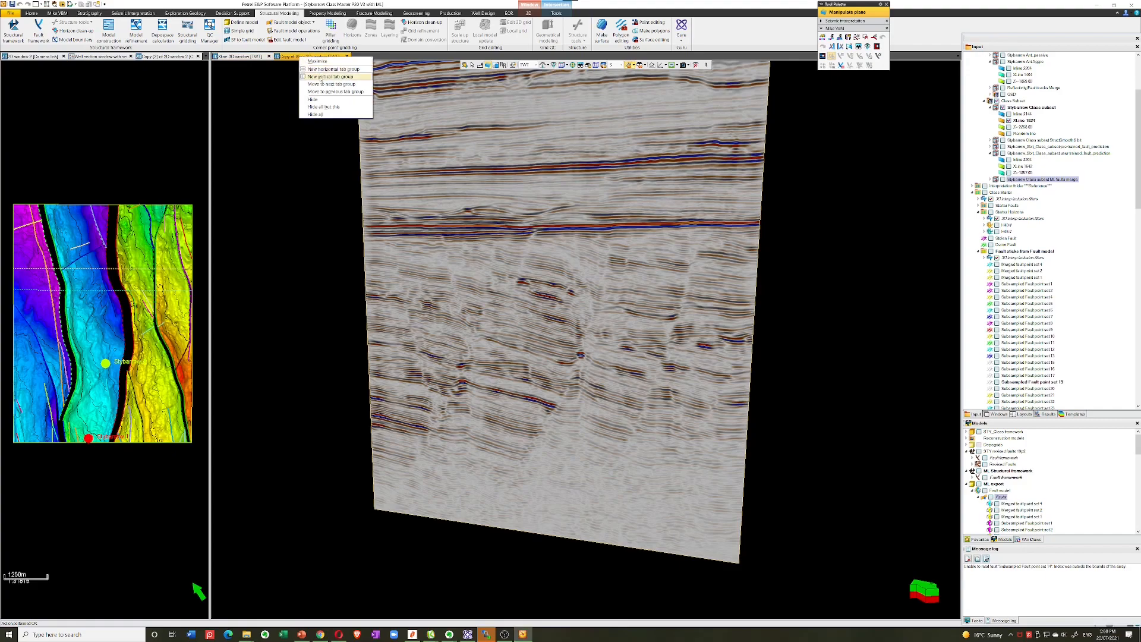
left_click(324, 84)
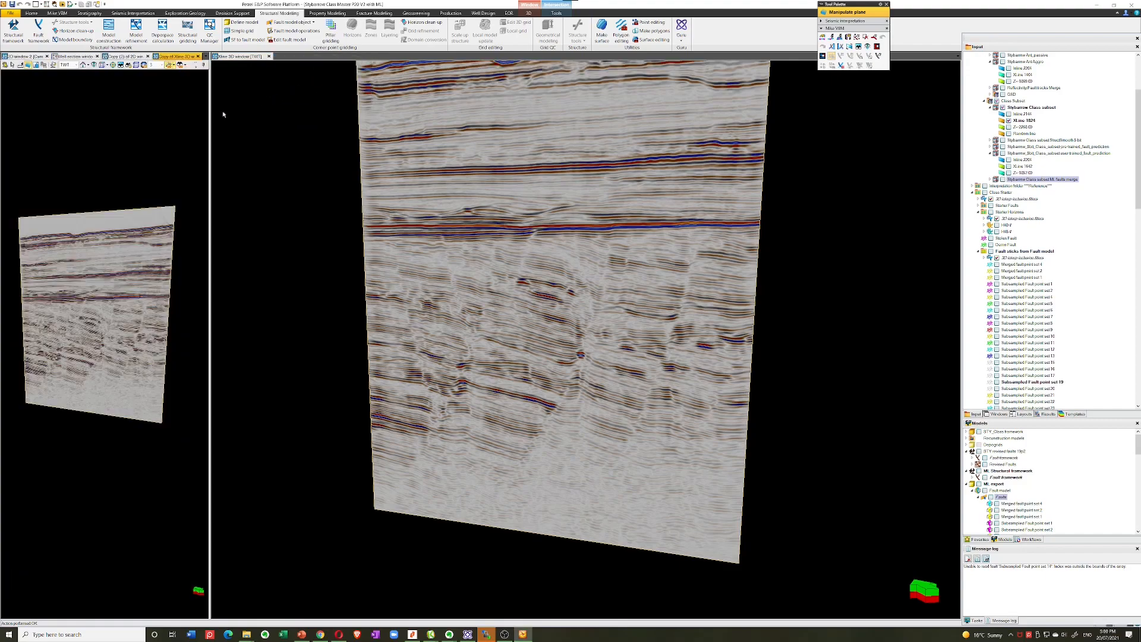
left_click_drag(208, 114, 464, 116)
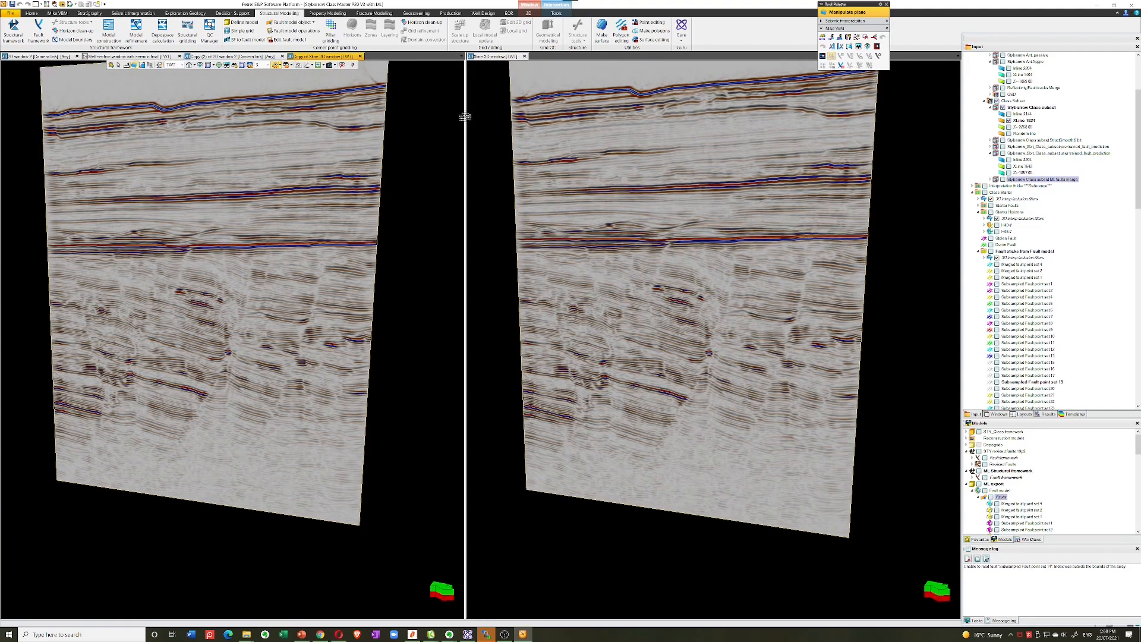
Link the cameras of the original and copied 3D windows and frame the full crossline in both.
left_click(286, 66)
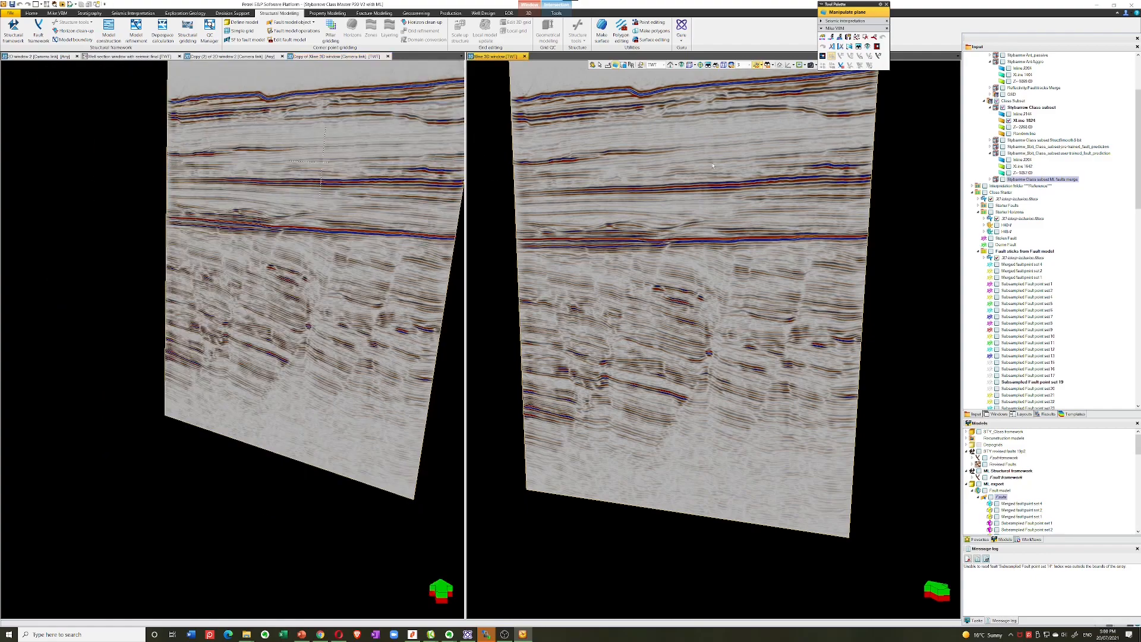
left_click(716, 130)
left_click(765, 65)
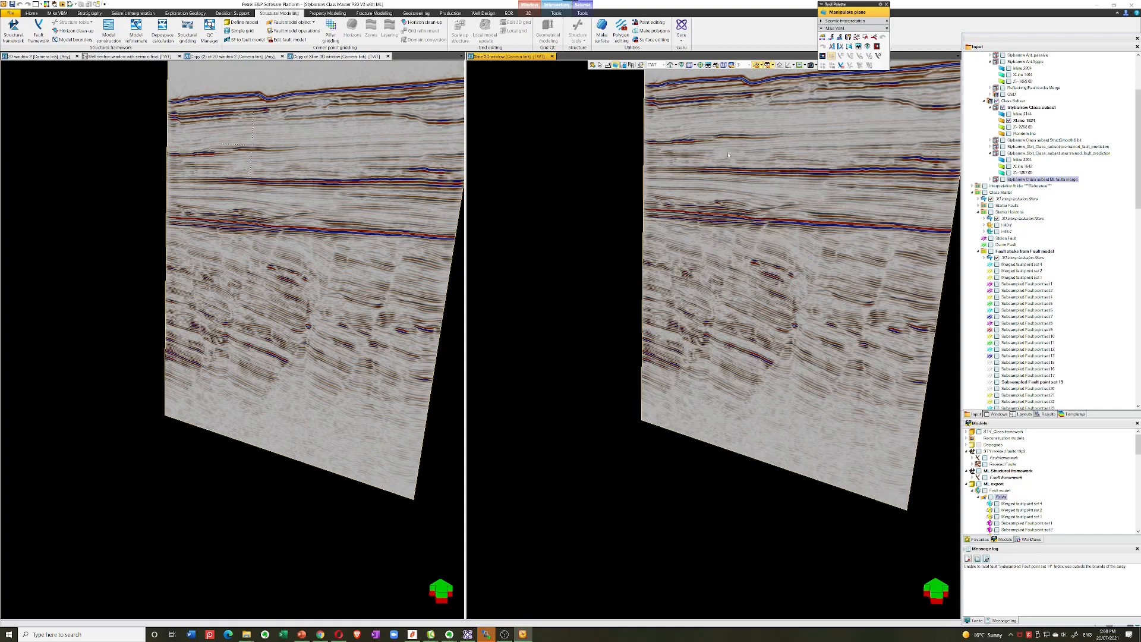
scroll(739, 217, "down", 3)
scroll(738, 216, "up", 5)
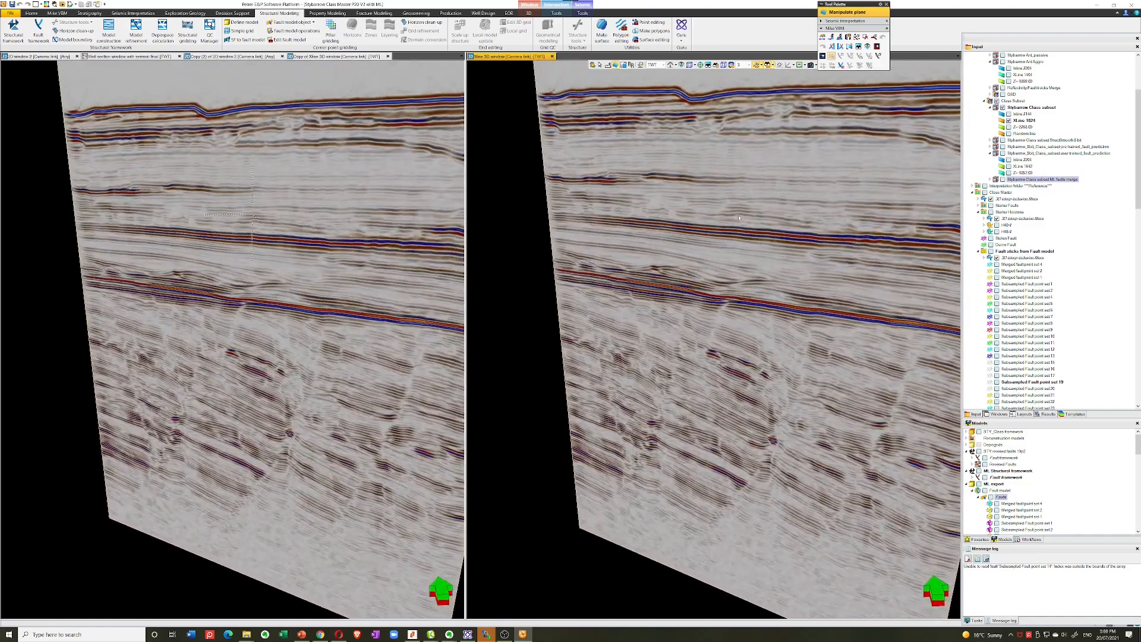
scroll(739, 219, "up", 3)
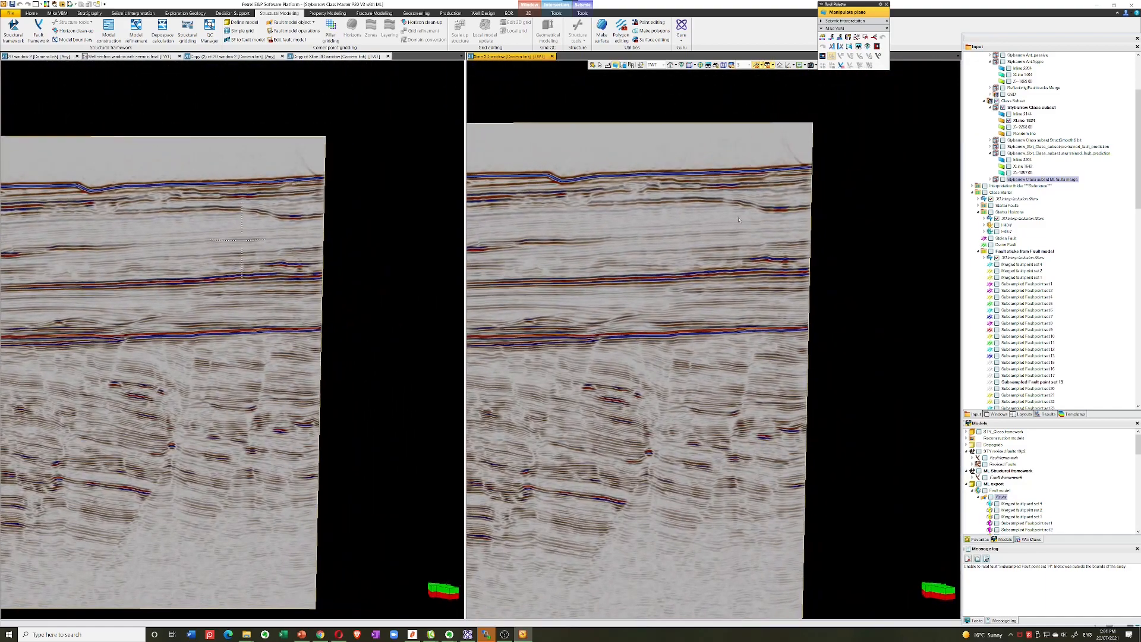
scroll(738, 219, "up", 3)
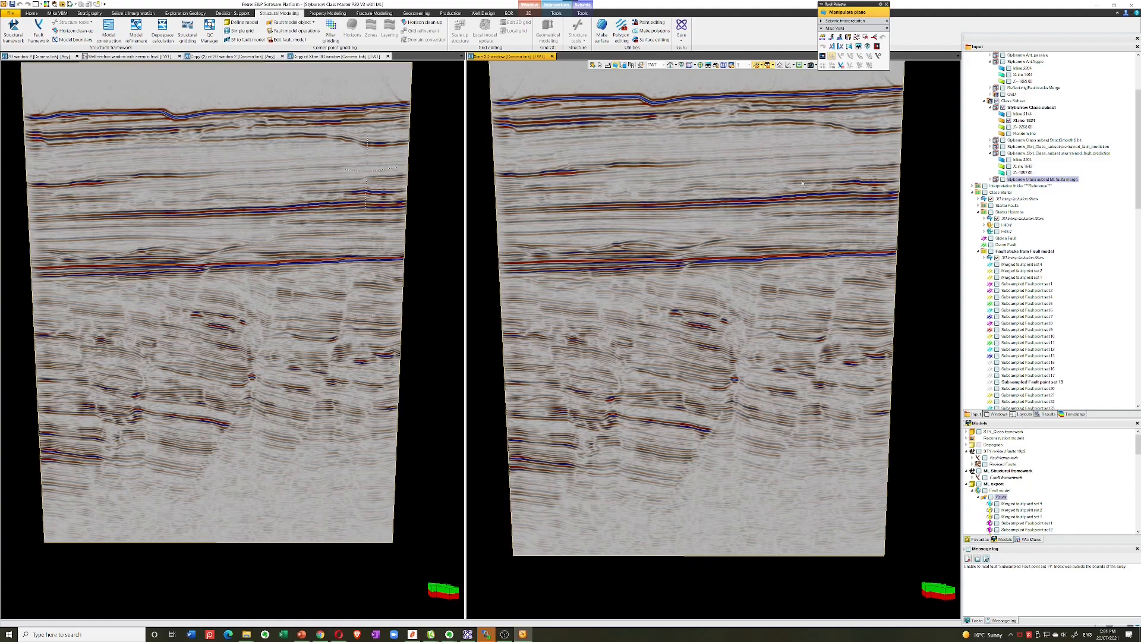
Switch the crossline in the original 3D window to the ML user trained vintage.
right_click(757, 211)
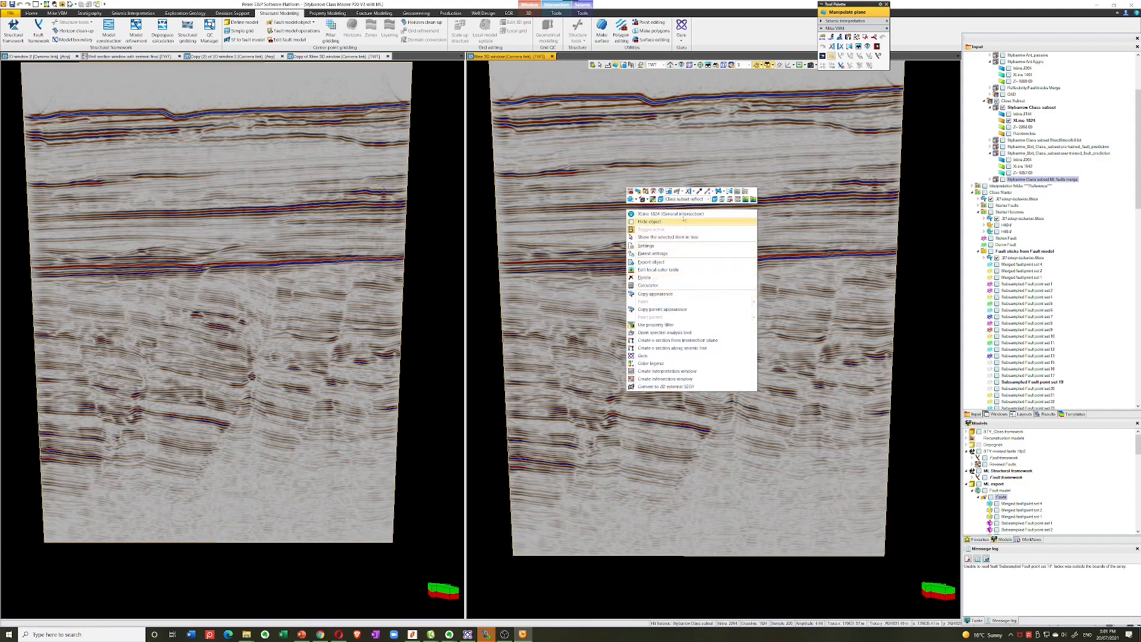
left_click(709, 199)
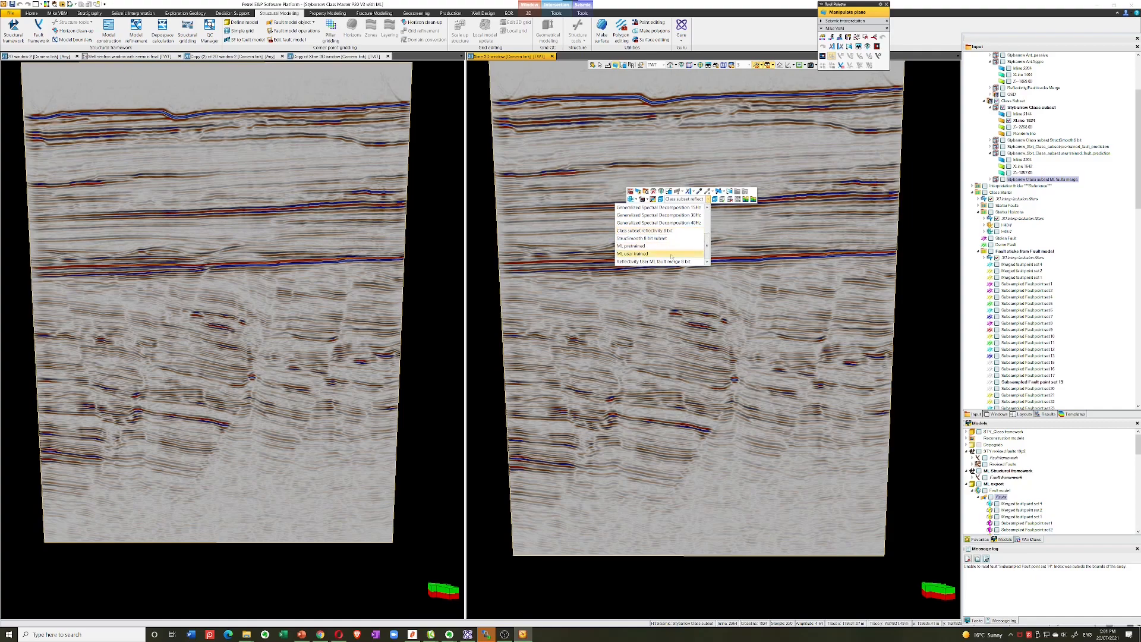
left_click(641, 253)
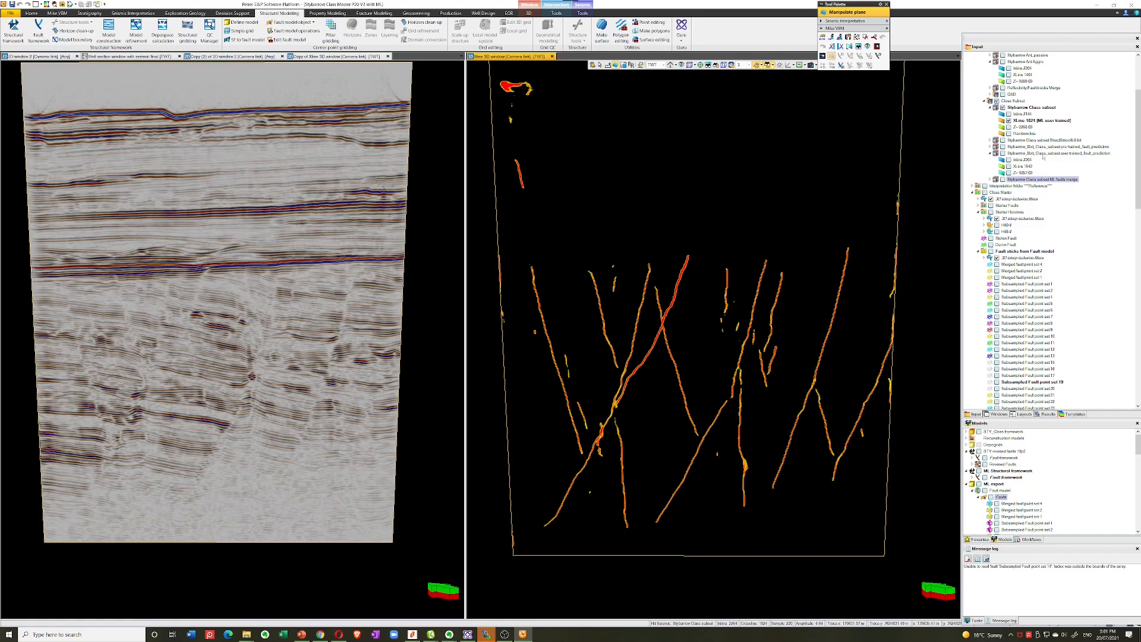
Open the calculator for the 8-bit user-trained fault prediction cube, enlarge it to examine the stored merge formula, and close it.
right_click(1043, 155)
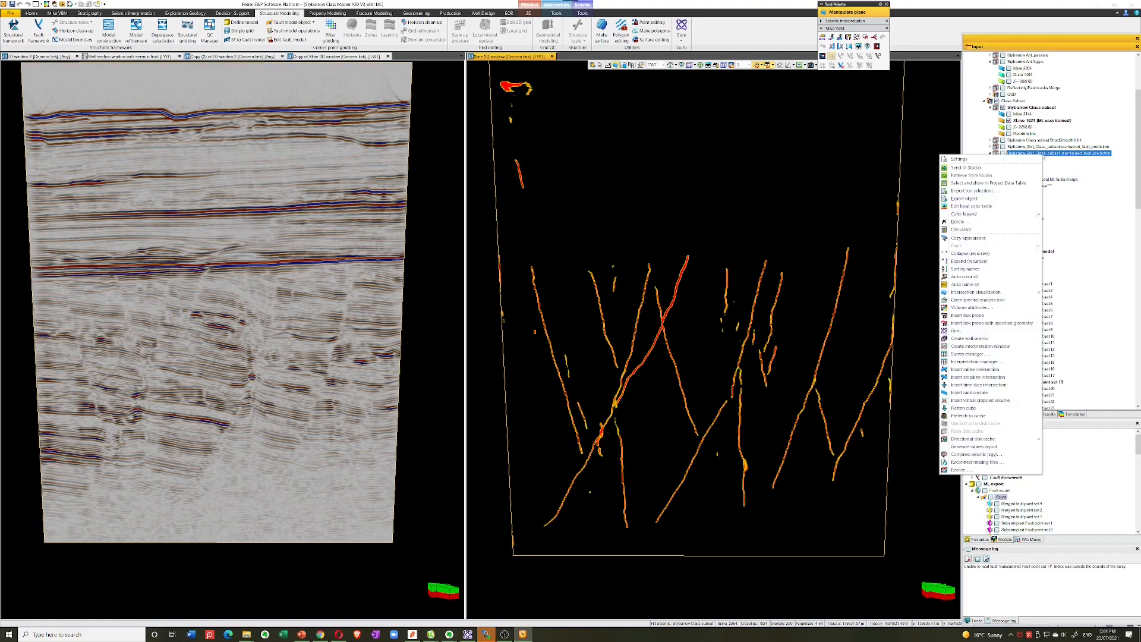
left_click(961, 230)
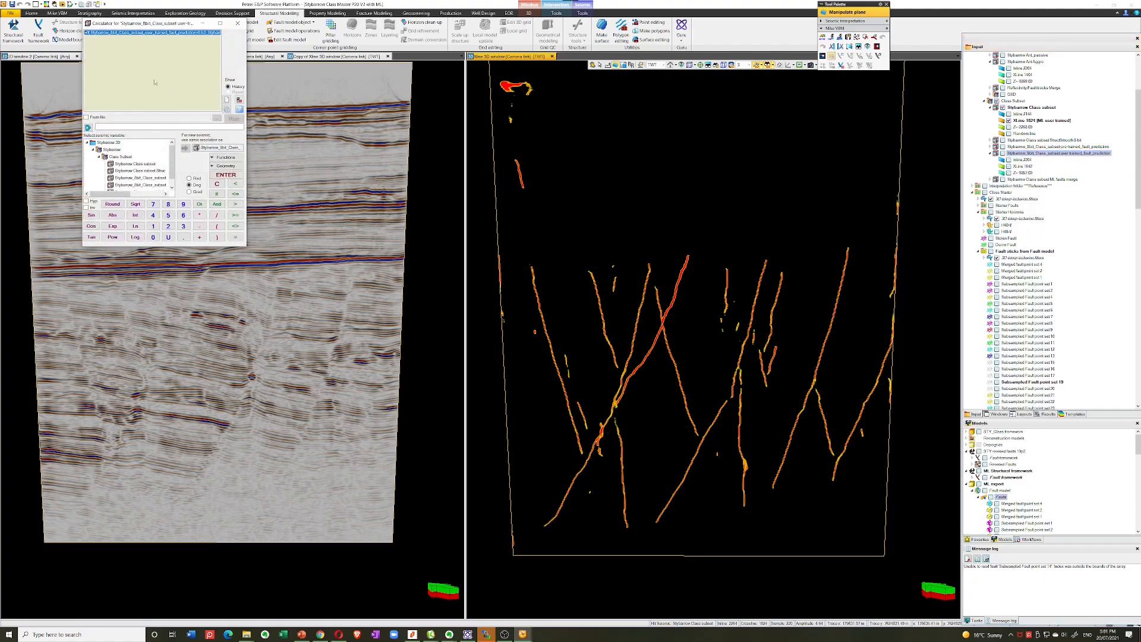
left_click_drag(180, 26, 511, 130)
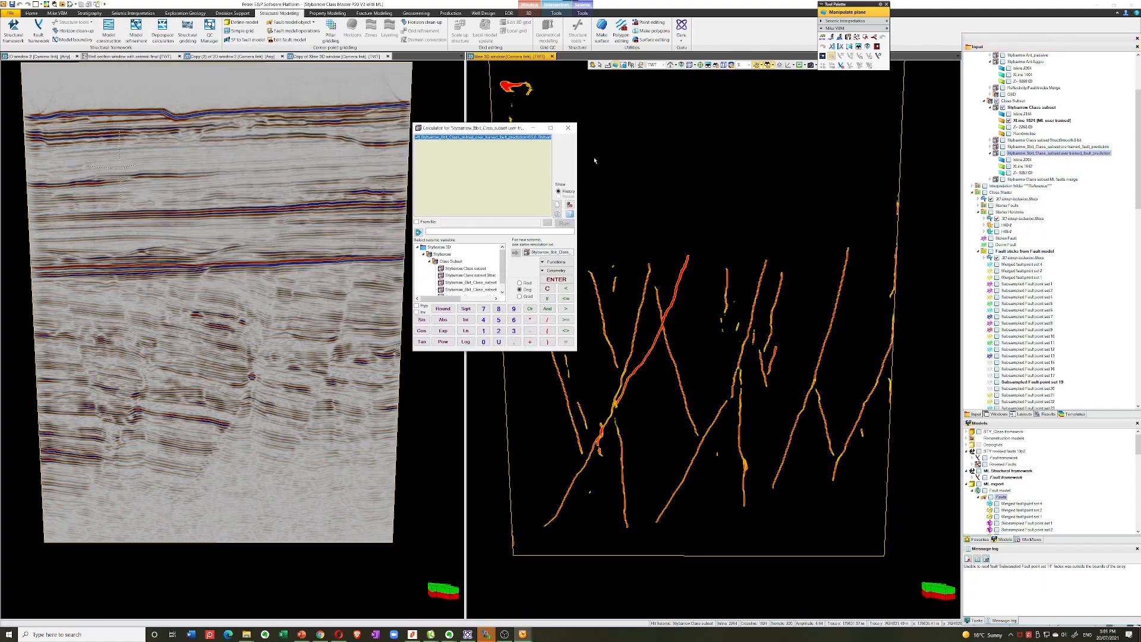
left_click_drag(577, 151, 844, 153)
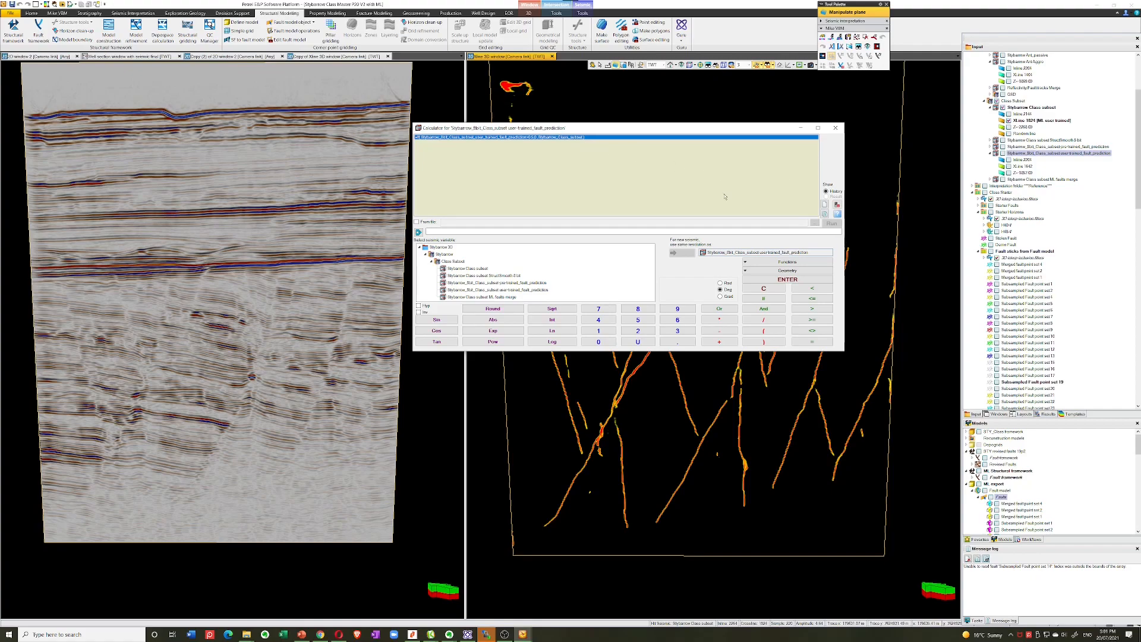
left_click(835, 128)
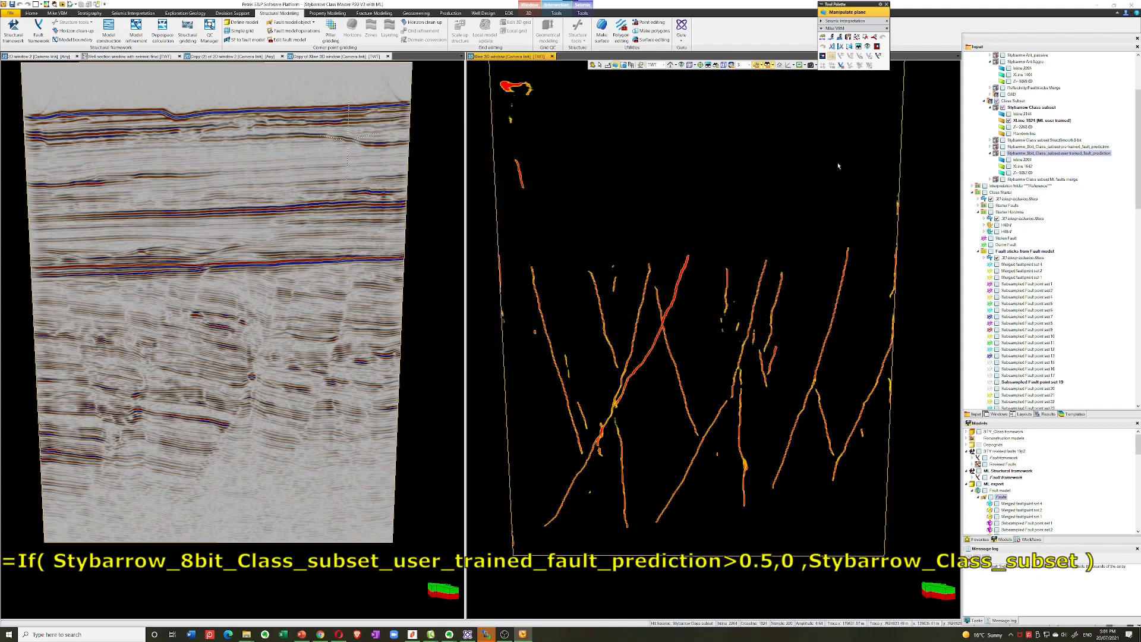
Switch the crossline in the original 3D window to the Reflectivity User ML fault merge 8 bit vintage.
right_click(681, 278)
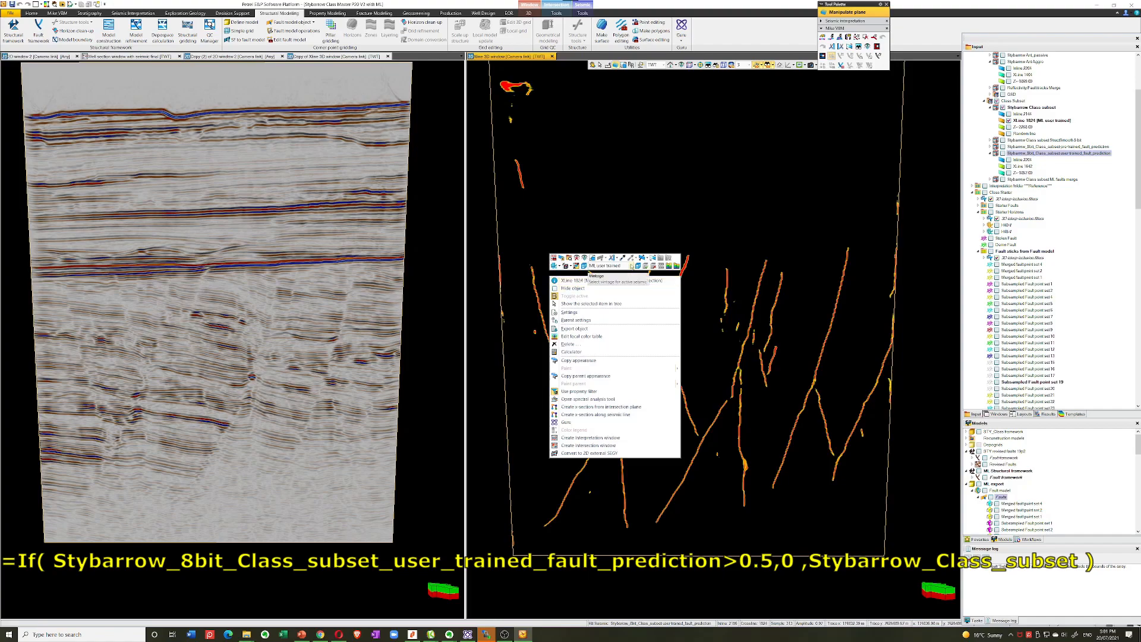
left_click(589, 269)
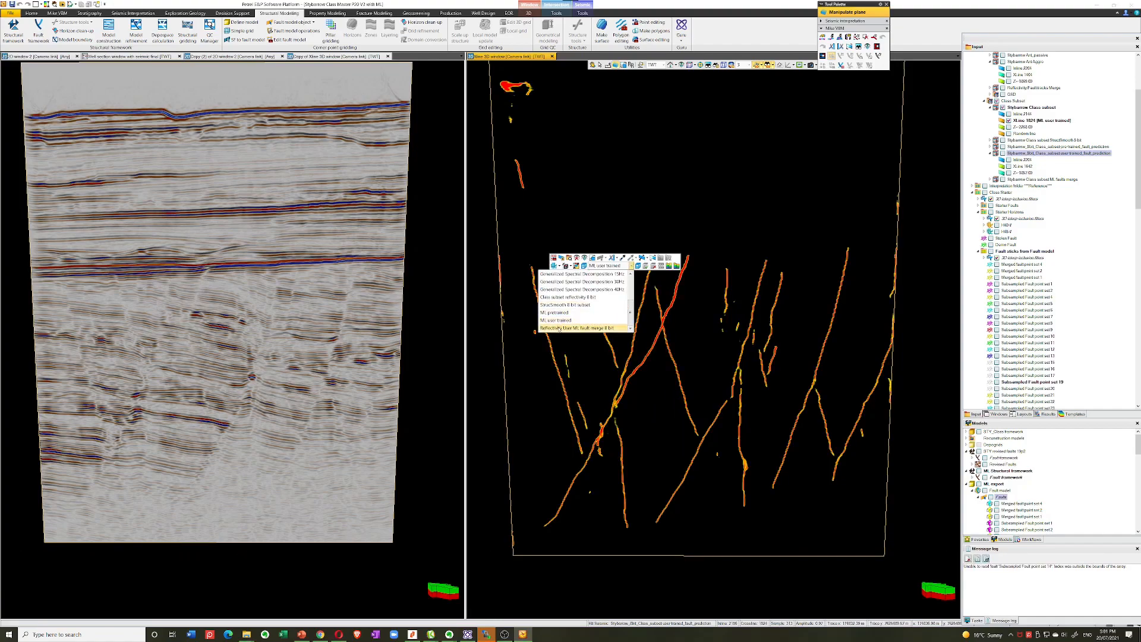
left_click(559, 328)
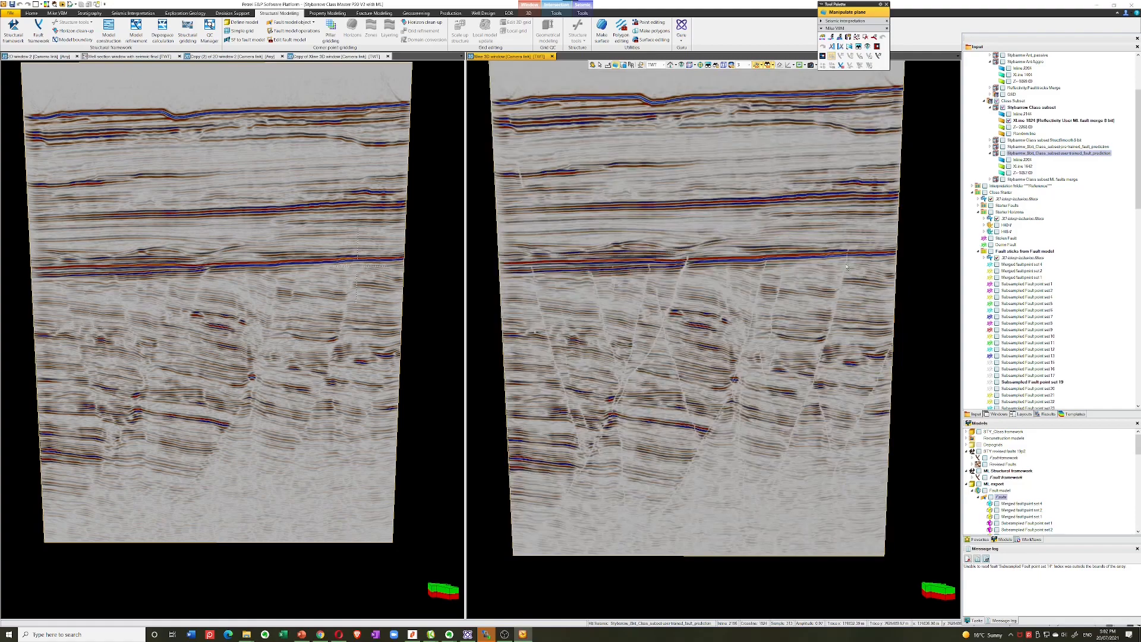
Compare the merged crossline with the plain reflectivity close up, and overlay the ML export fault model's faults on the merged crossline.
scroll(770, 462, "up", 10)
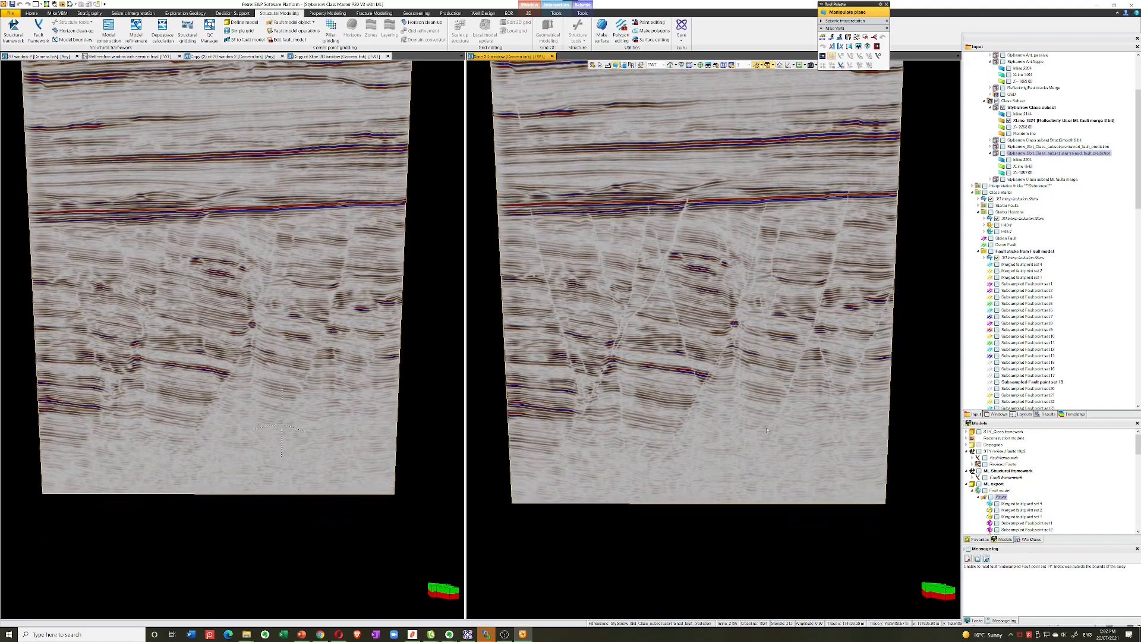
scroll(677, 309, "down", 8)
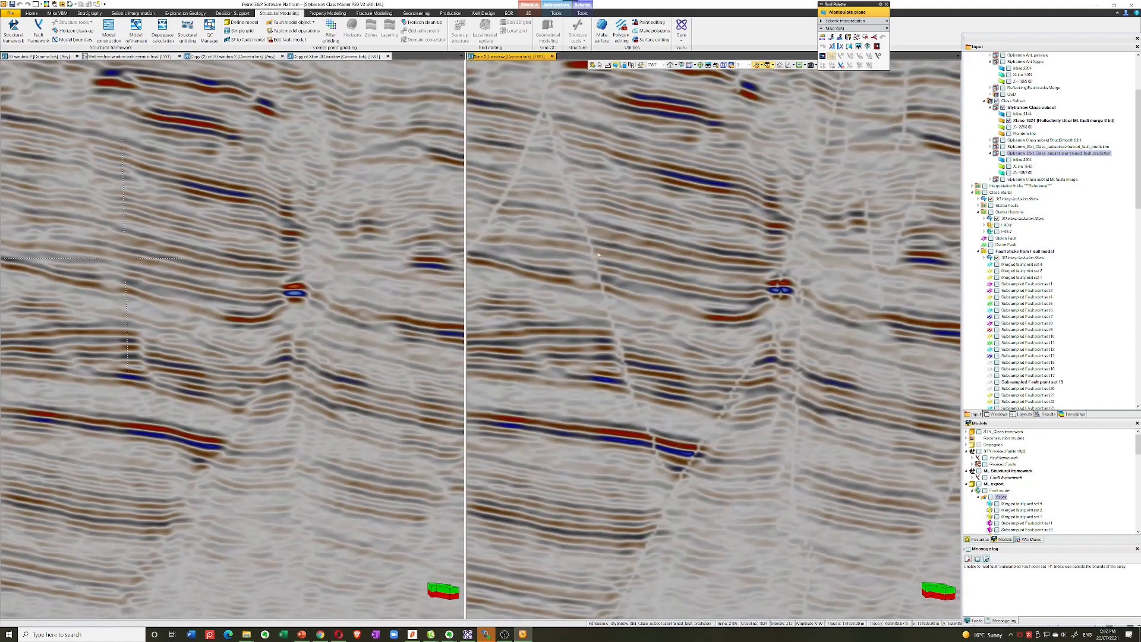
scroll(618, 258, "down", 5)
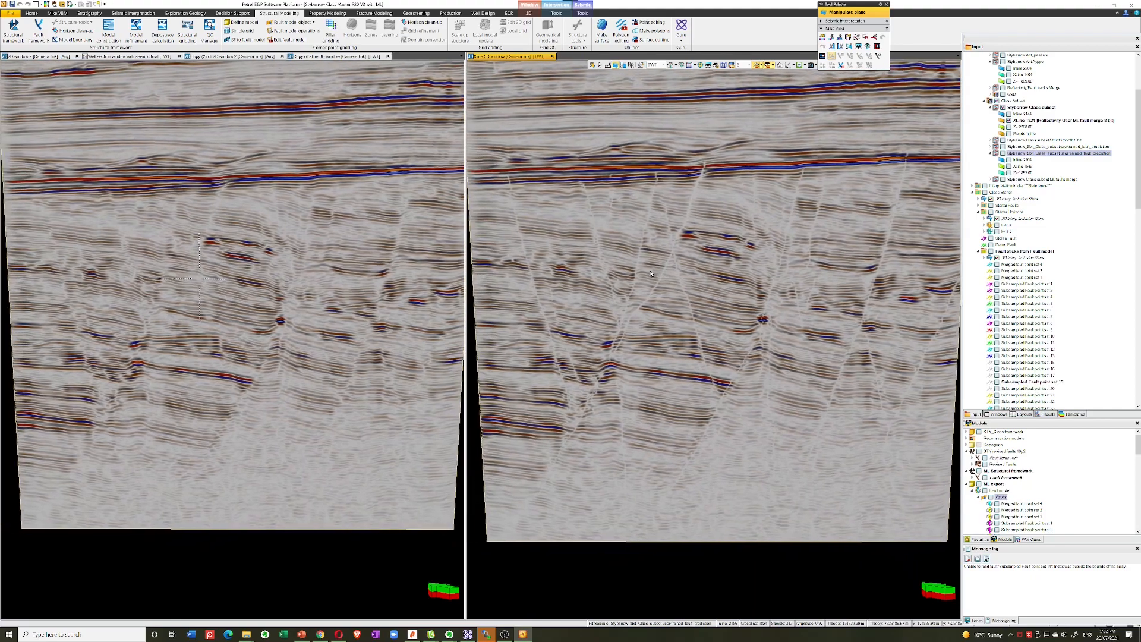
middle_click_drag(650, 274, 730, 278)
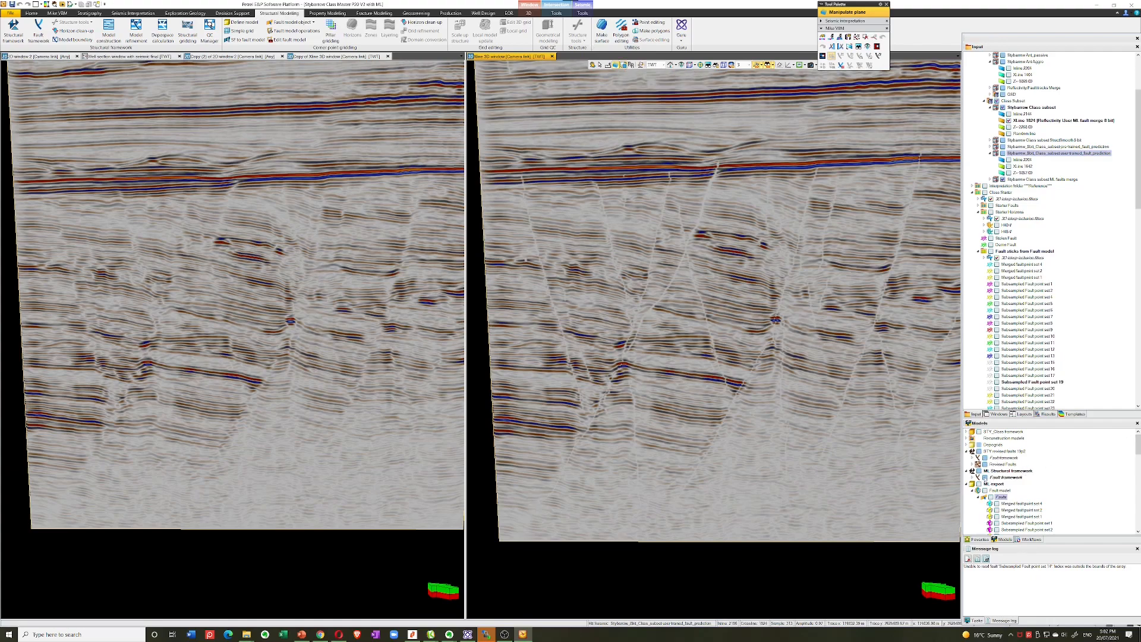
left_click(991, 496)
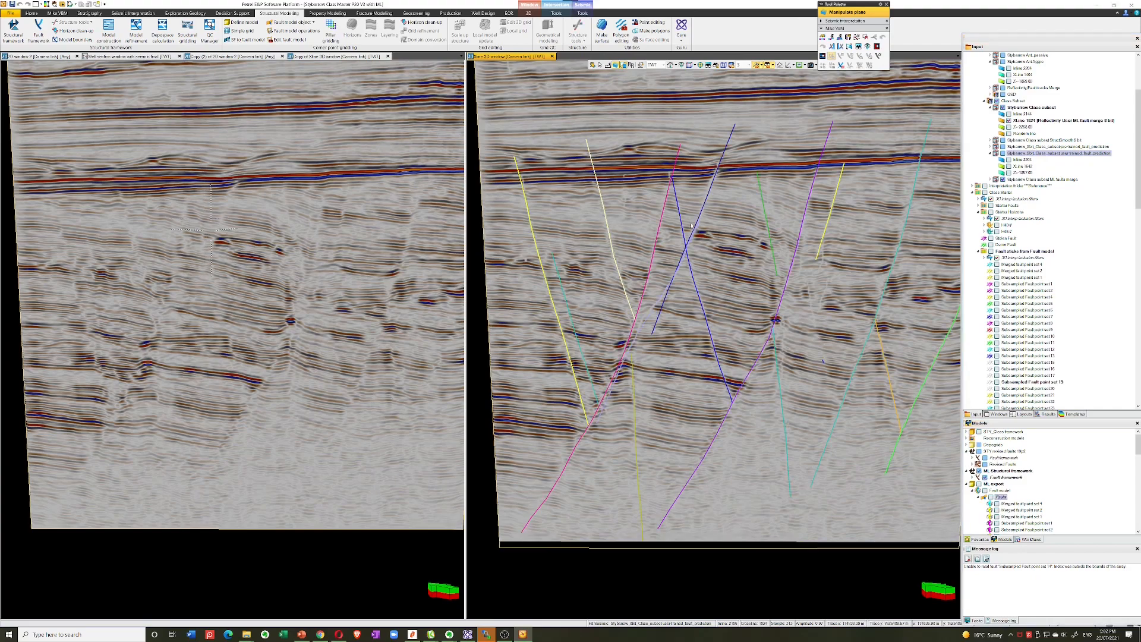
left_click_drag(691, 226, 674, 227)
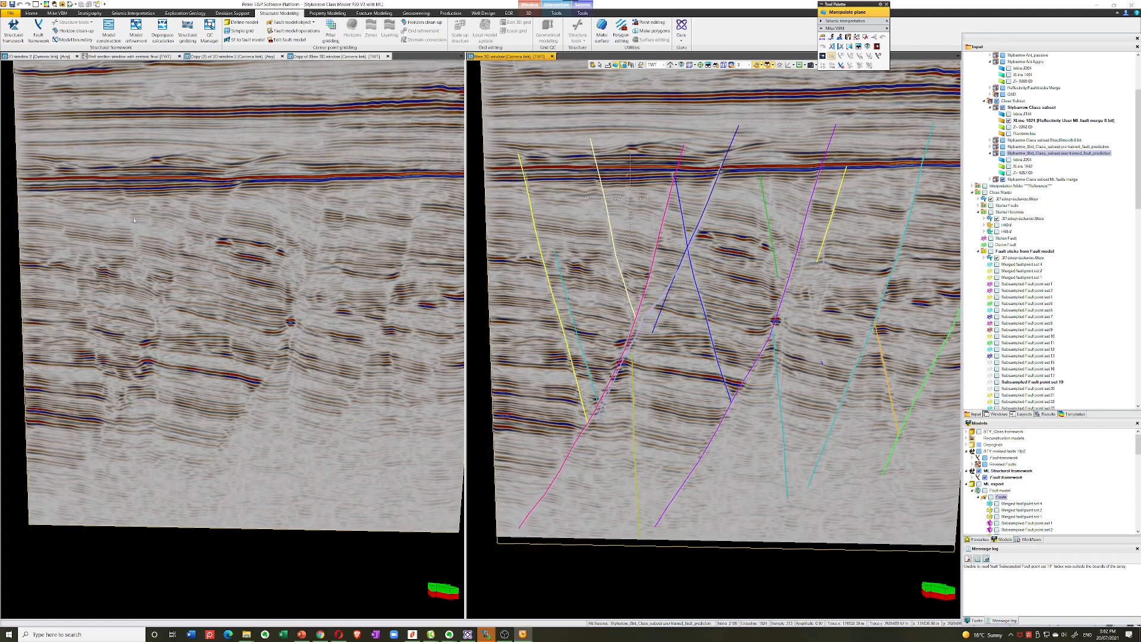
left_click(268, 234)
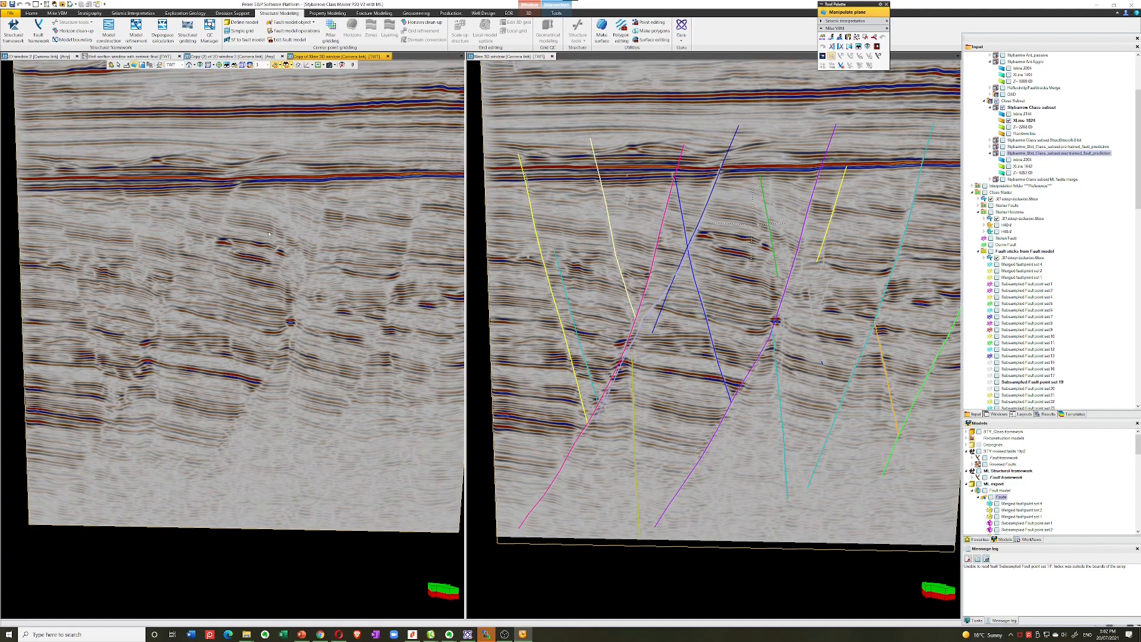